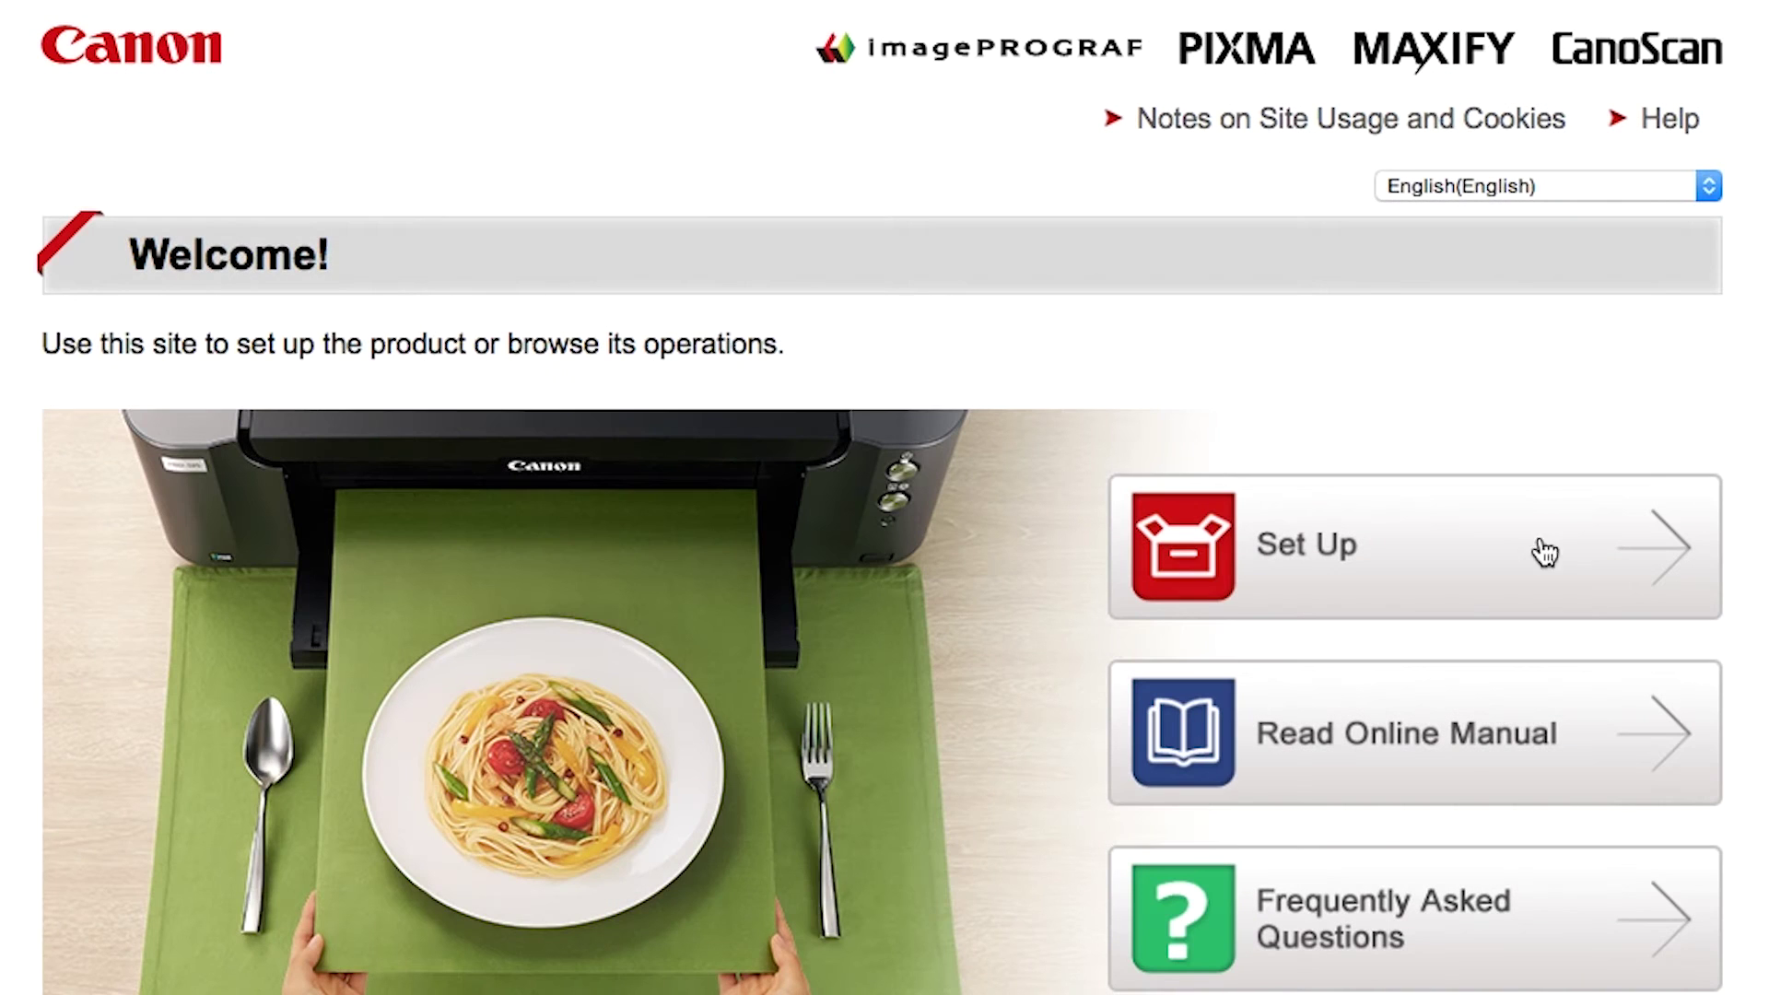
Step: On Canon's setup site, choose U.S.A. and the MG3020 model to reach the Mac setup page
click(1523, 556)
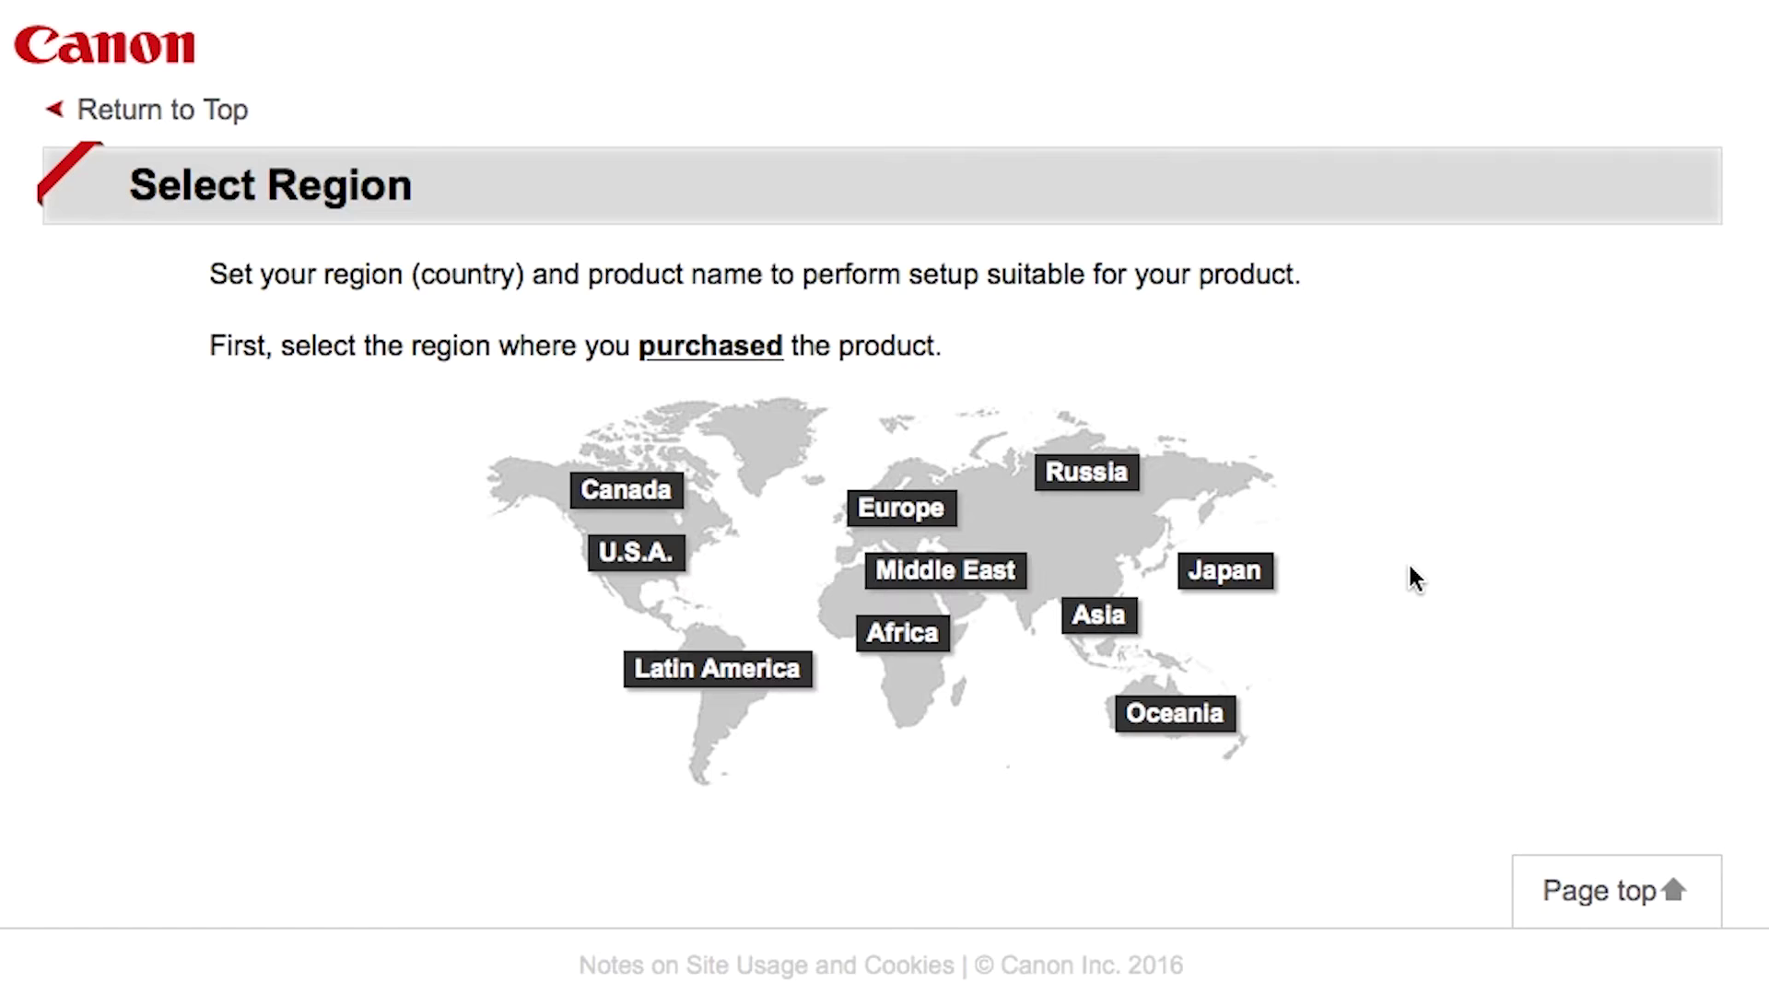
click(670, 564)
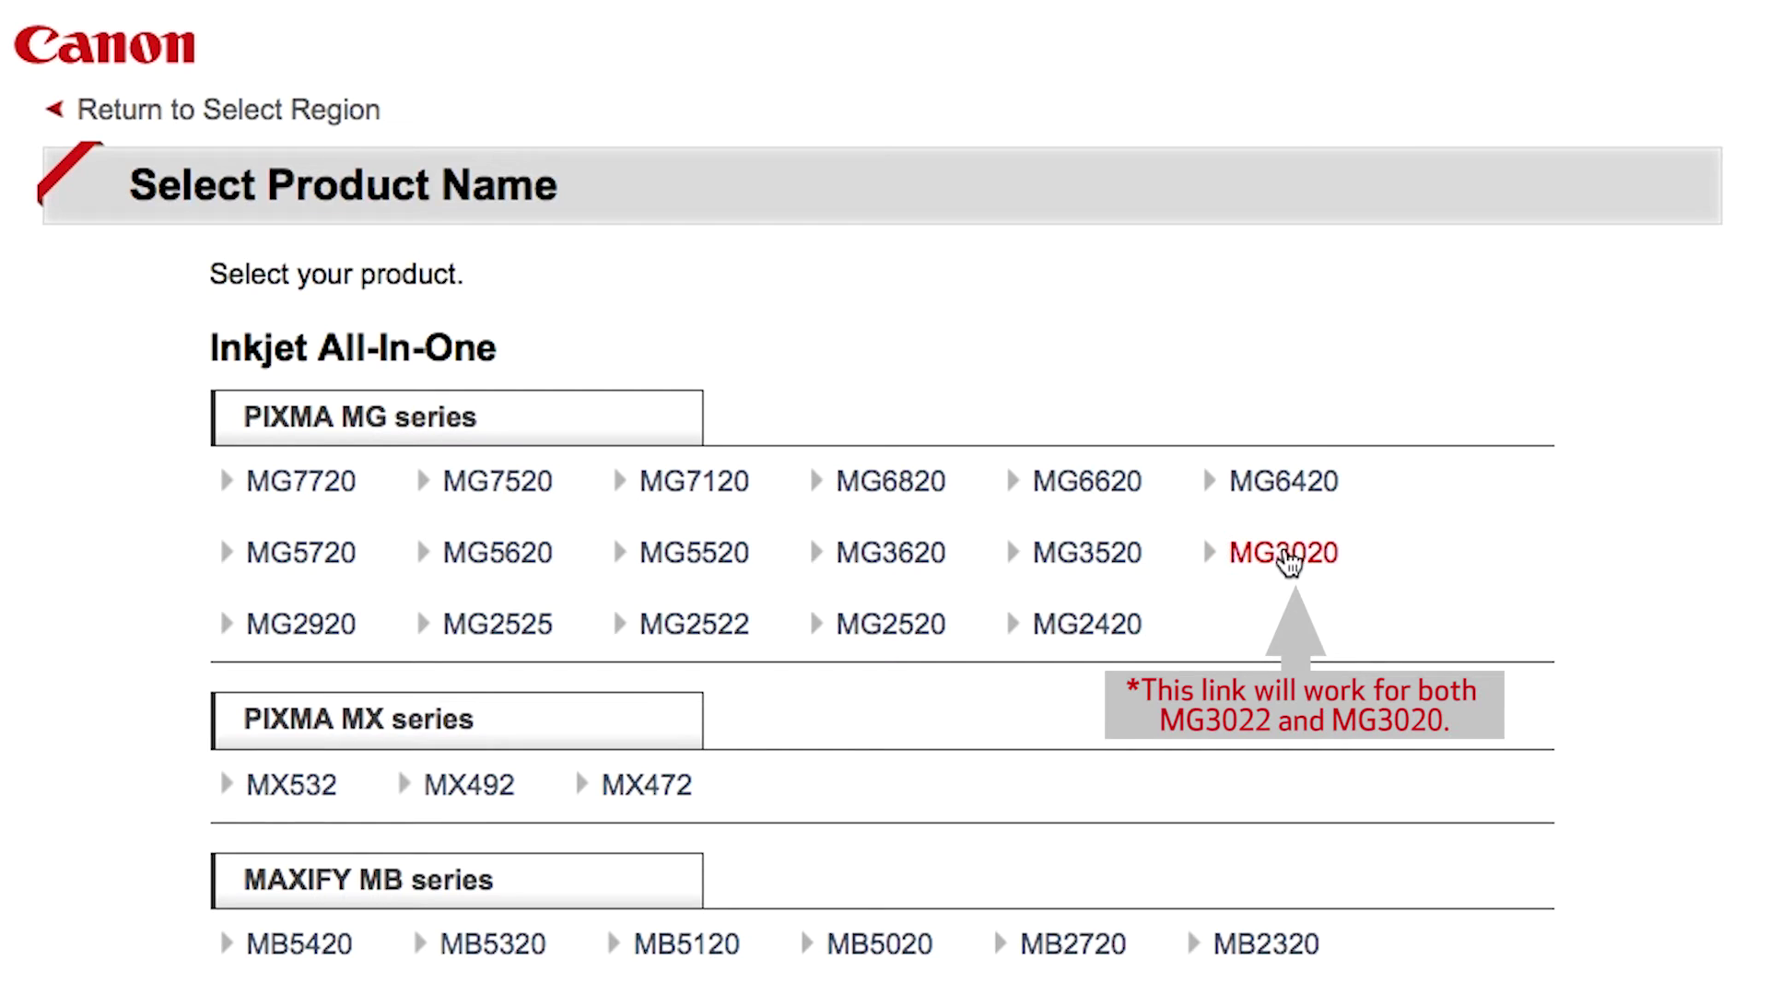
click(1285, 553)
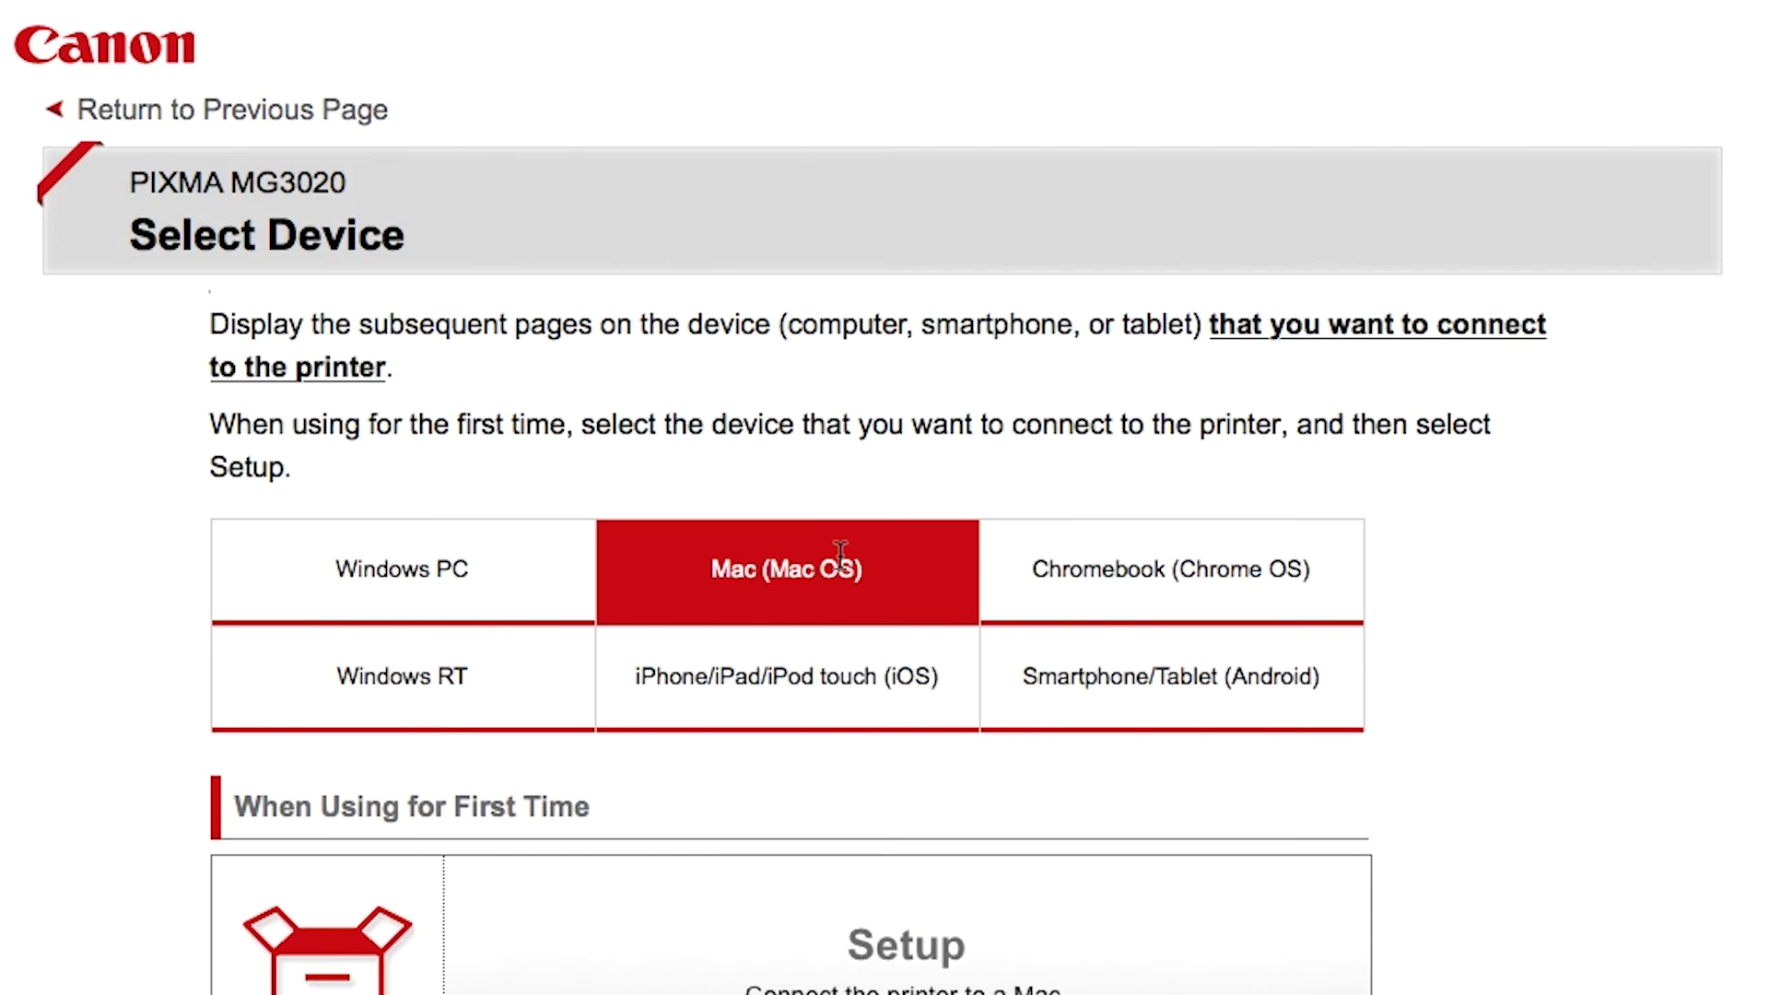
scroll(857, 608, down, 5)
click(880, 652)
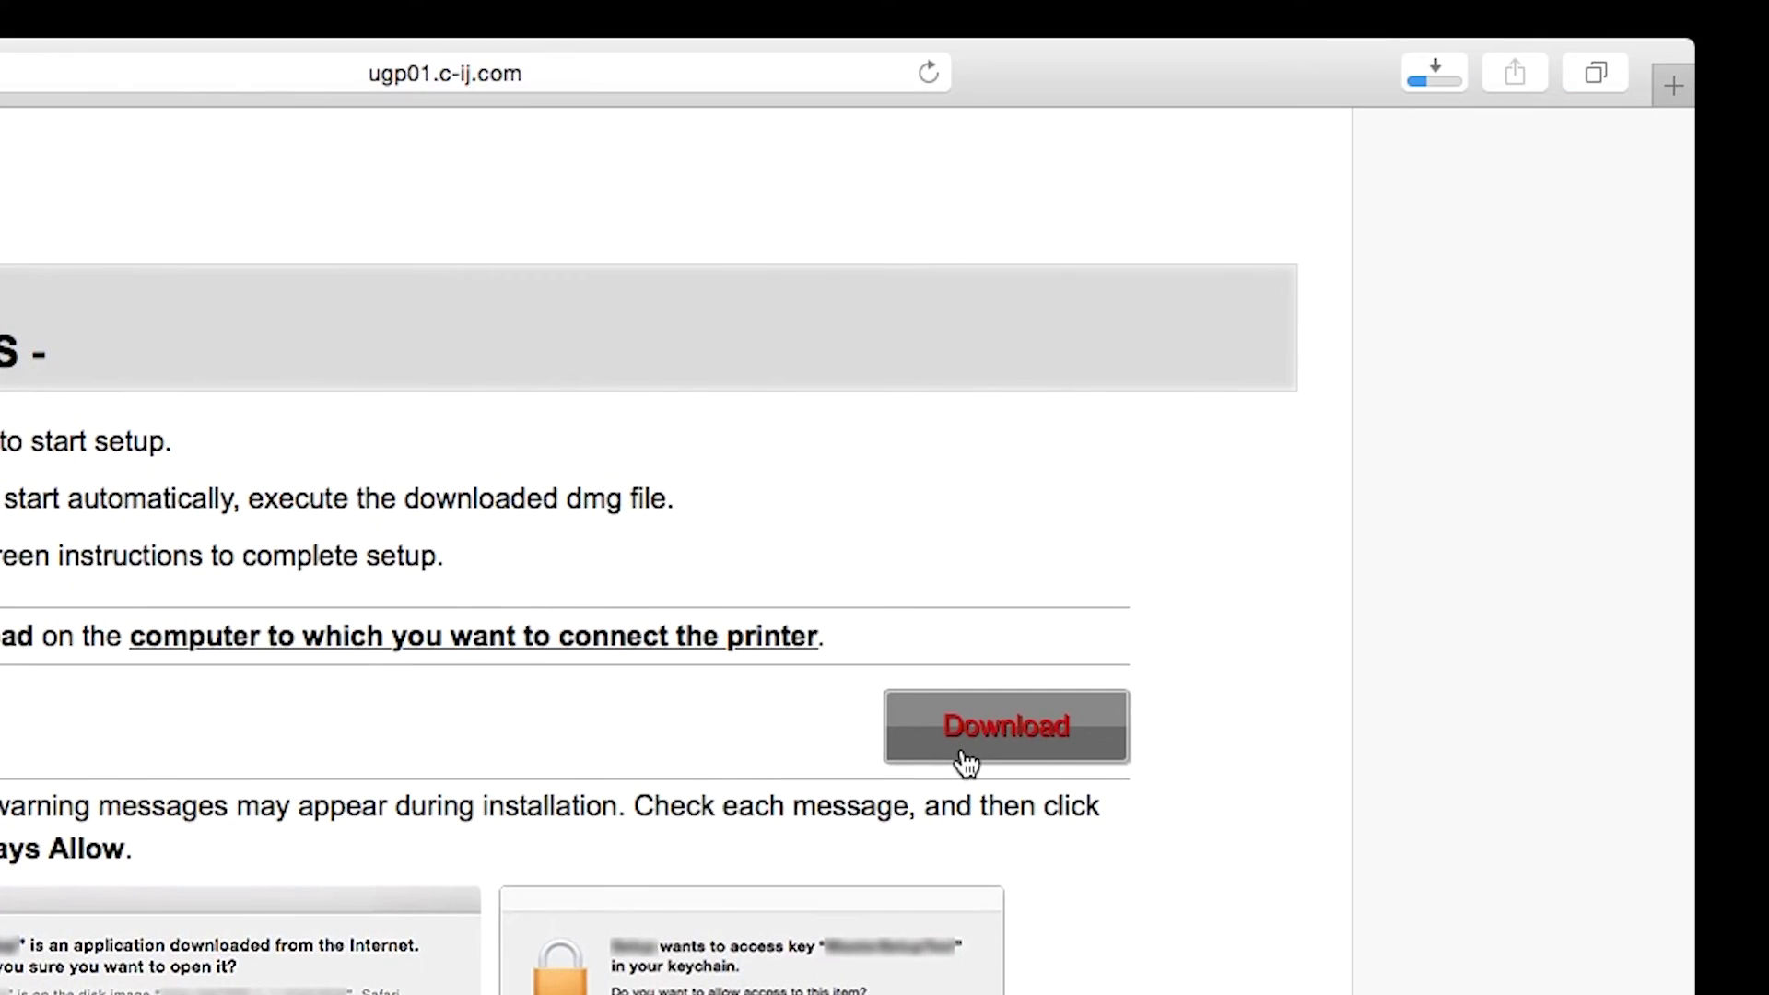
Step: Download mac-mg3000-1_0-mcd.dmg and open it from the Downloads list
click(1388, 304)
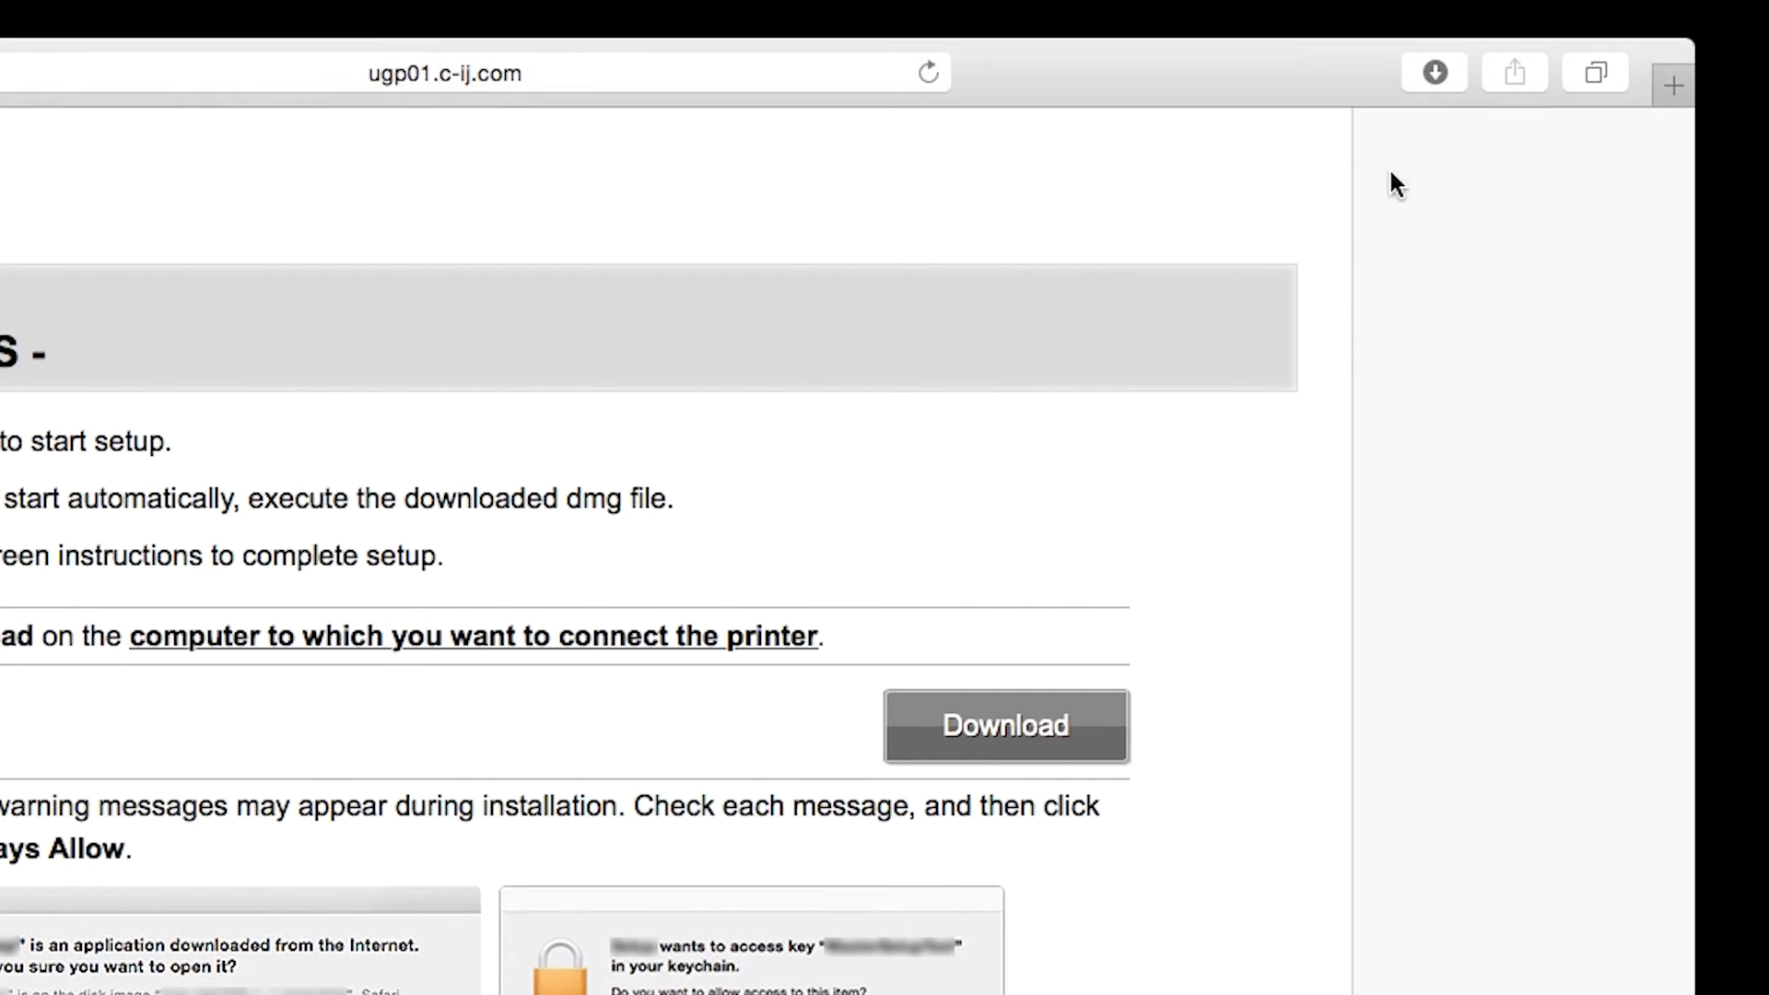
click(1440, 72)
double_click(1387, 221)
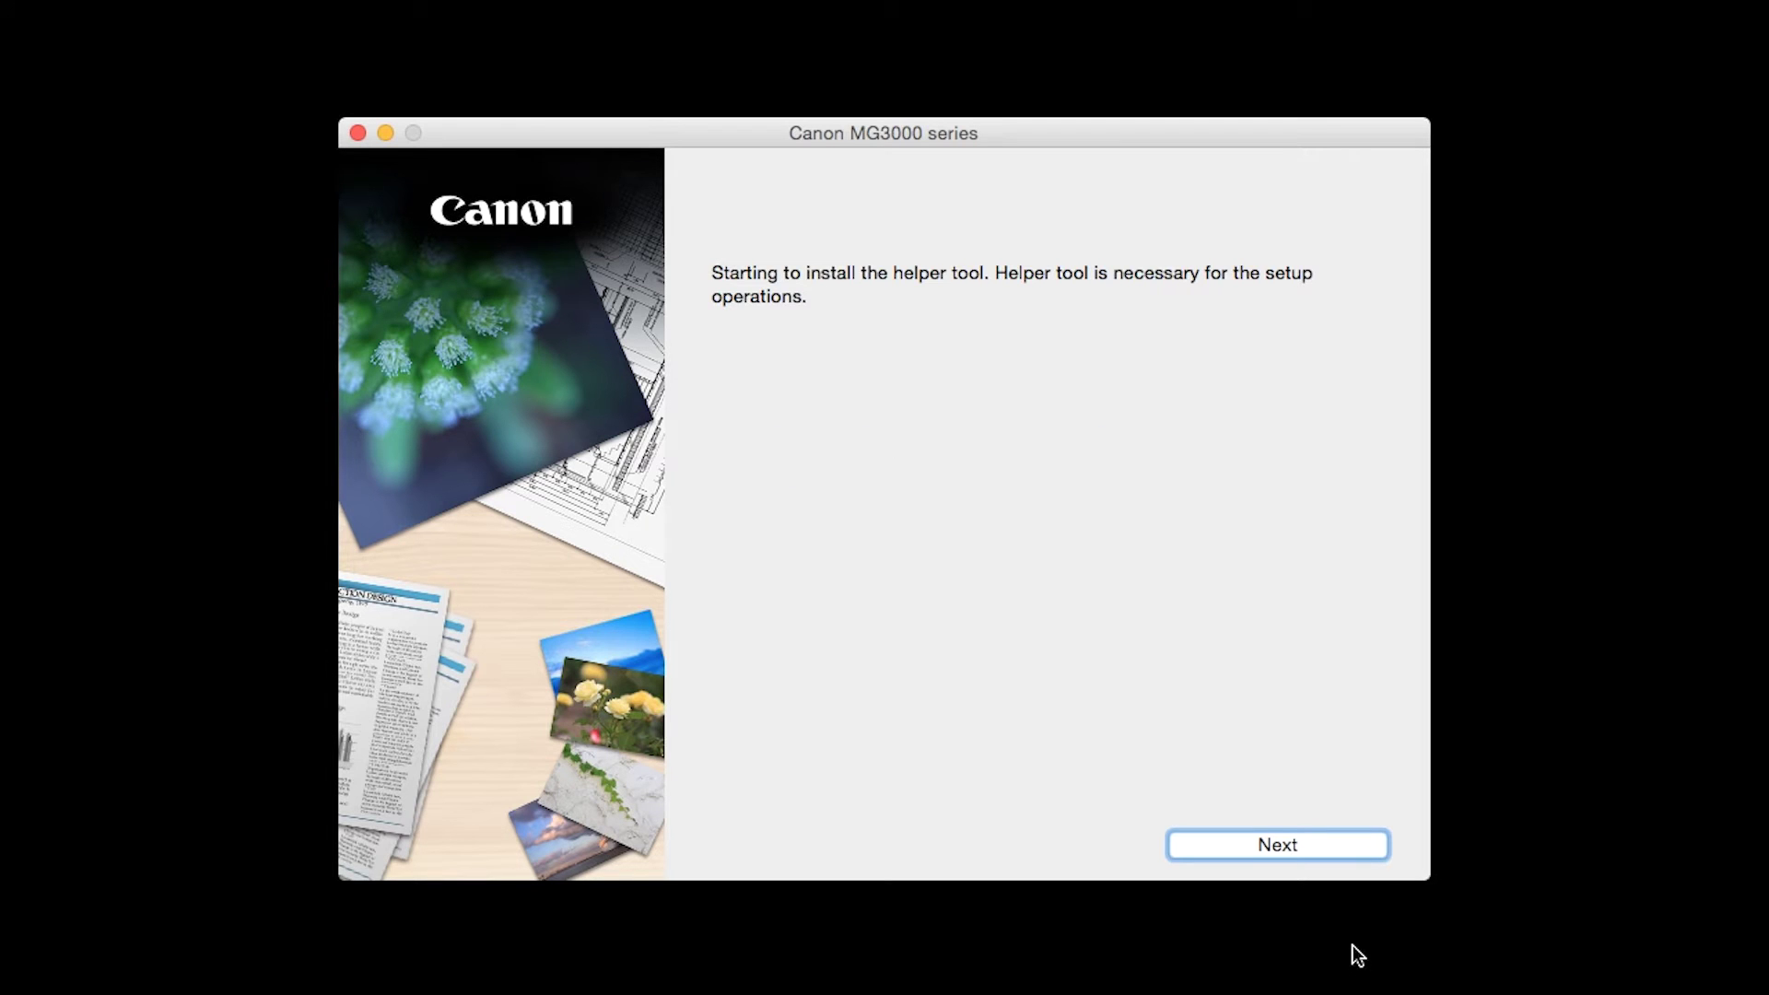
Step: Install the helper tool, authorizing it with the Mac admin password
click(1323, 849)
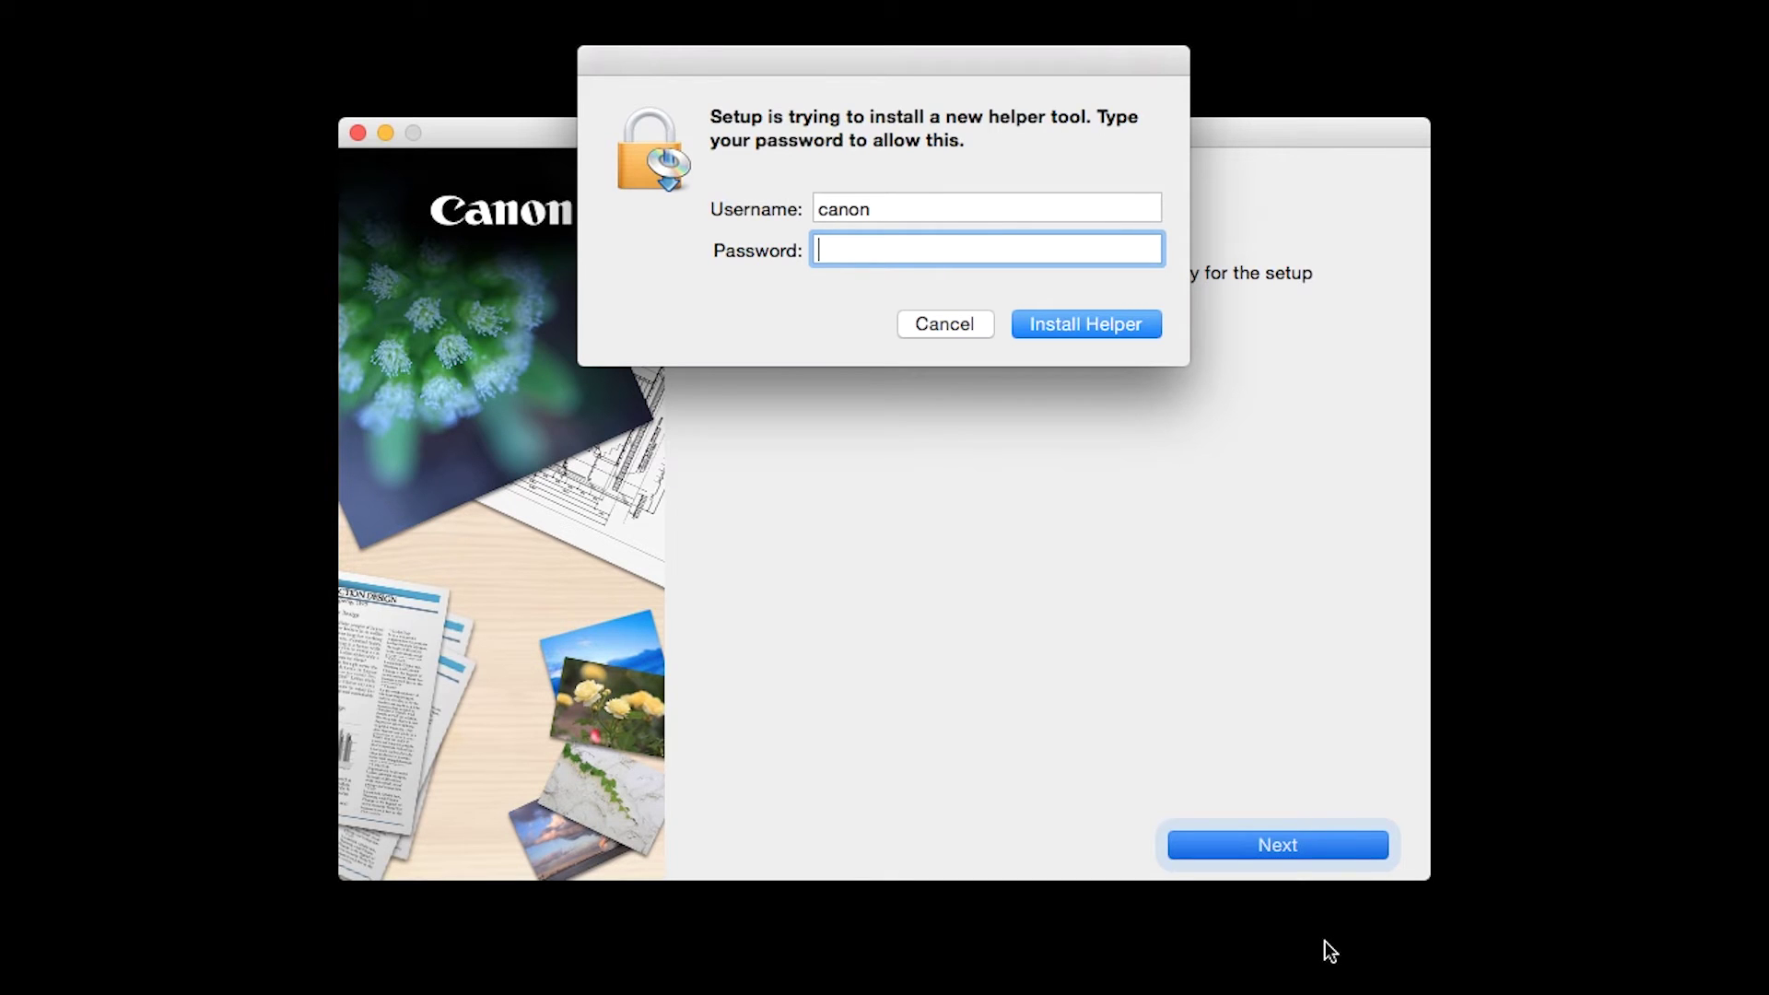
text(••••••••)
click(1136, 337)
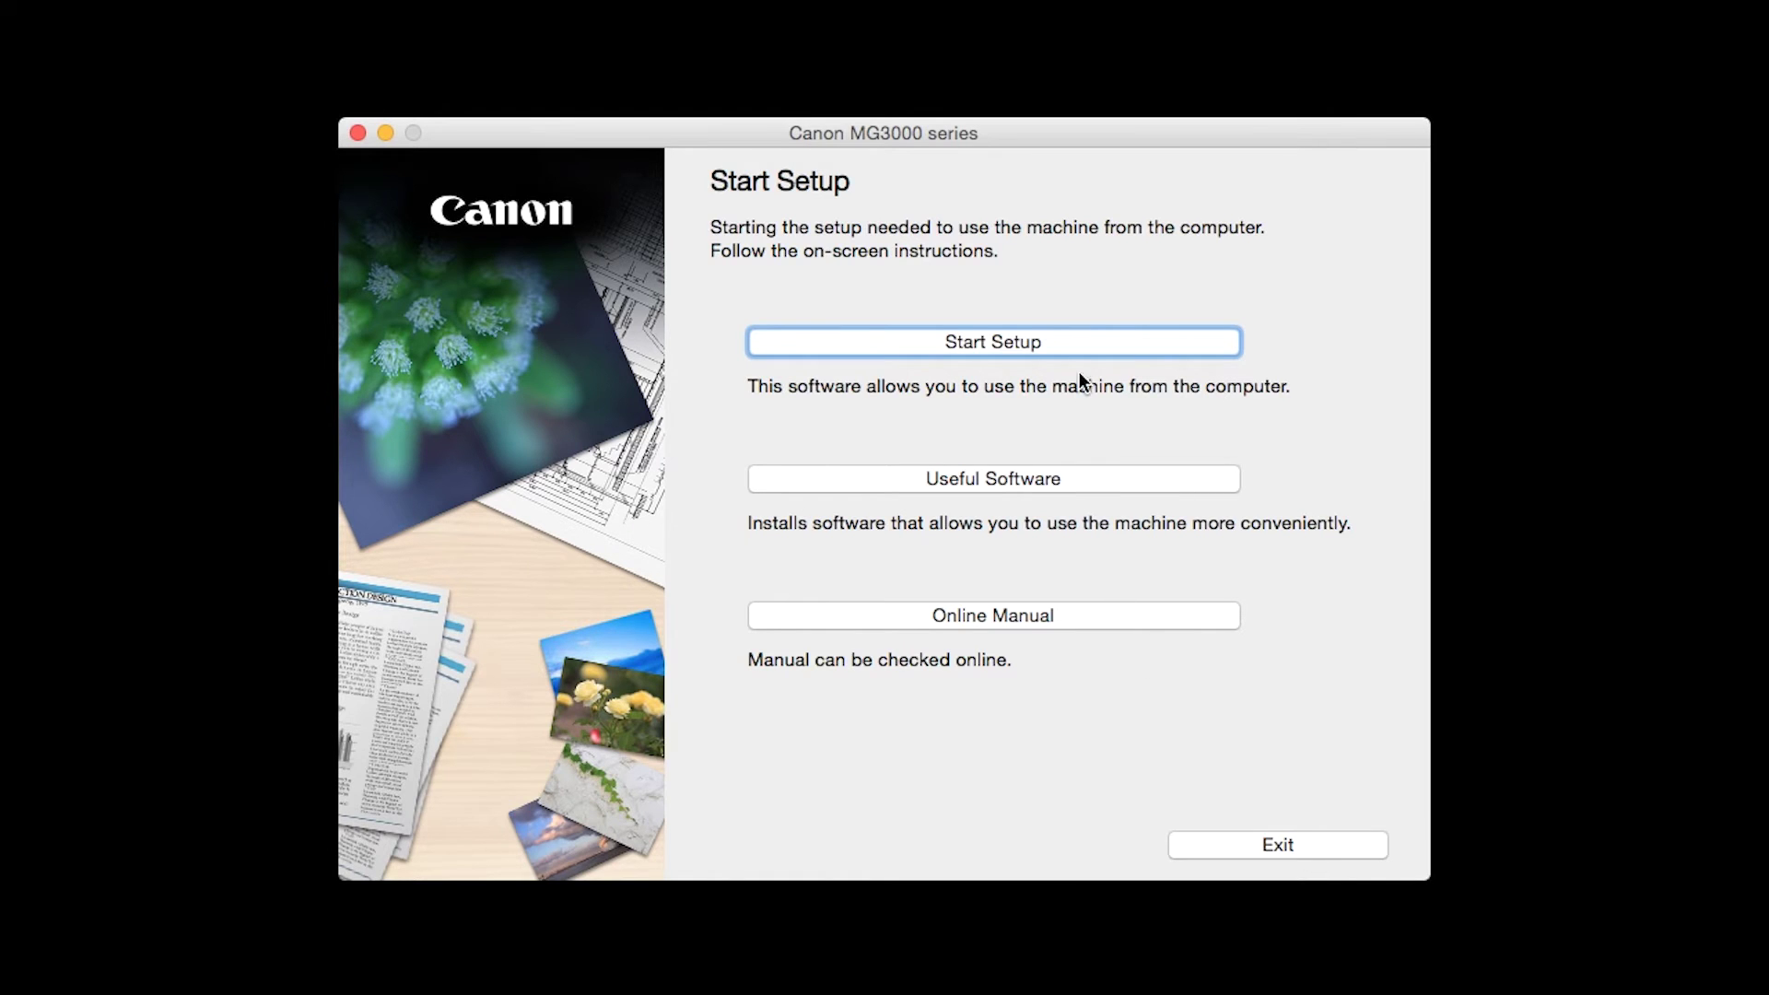
Step: Start setup with United States as the country, accept the license and agree to the Extended Survey Program
click(1080, 343)
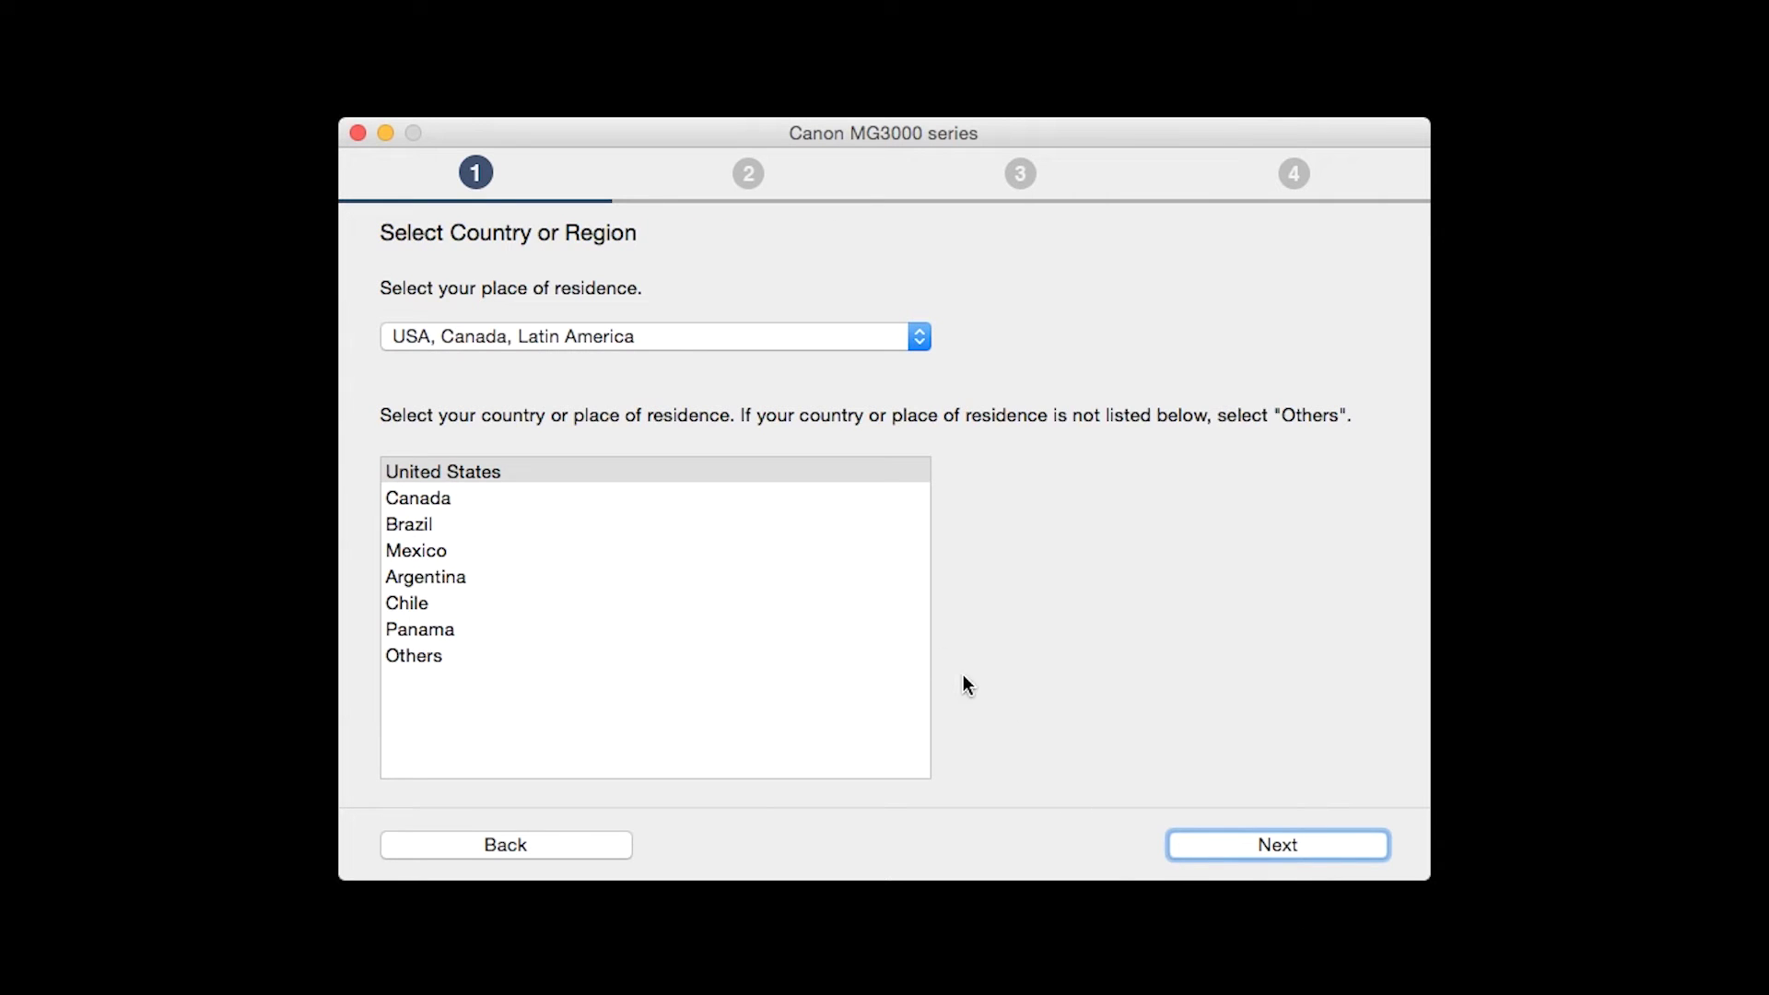
click(793, 472)
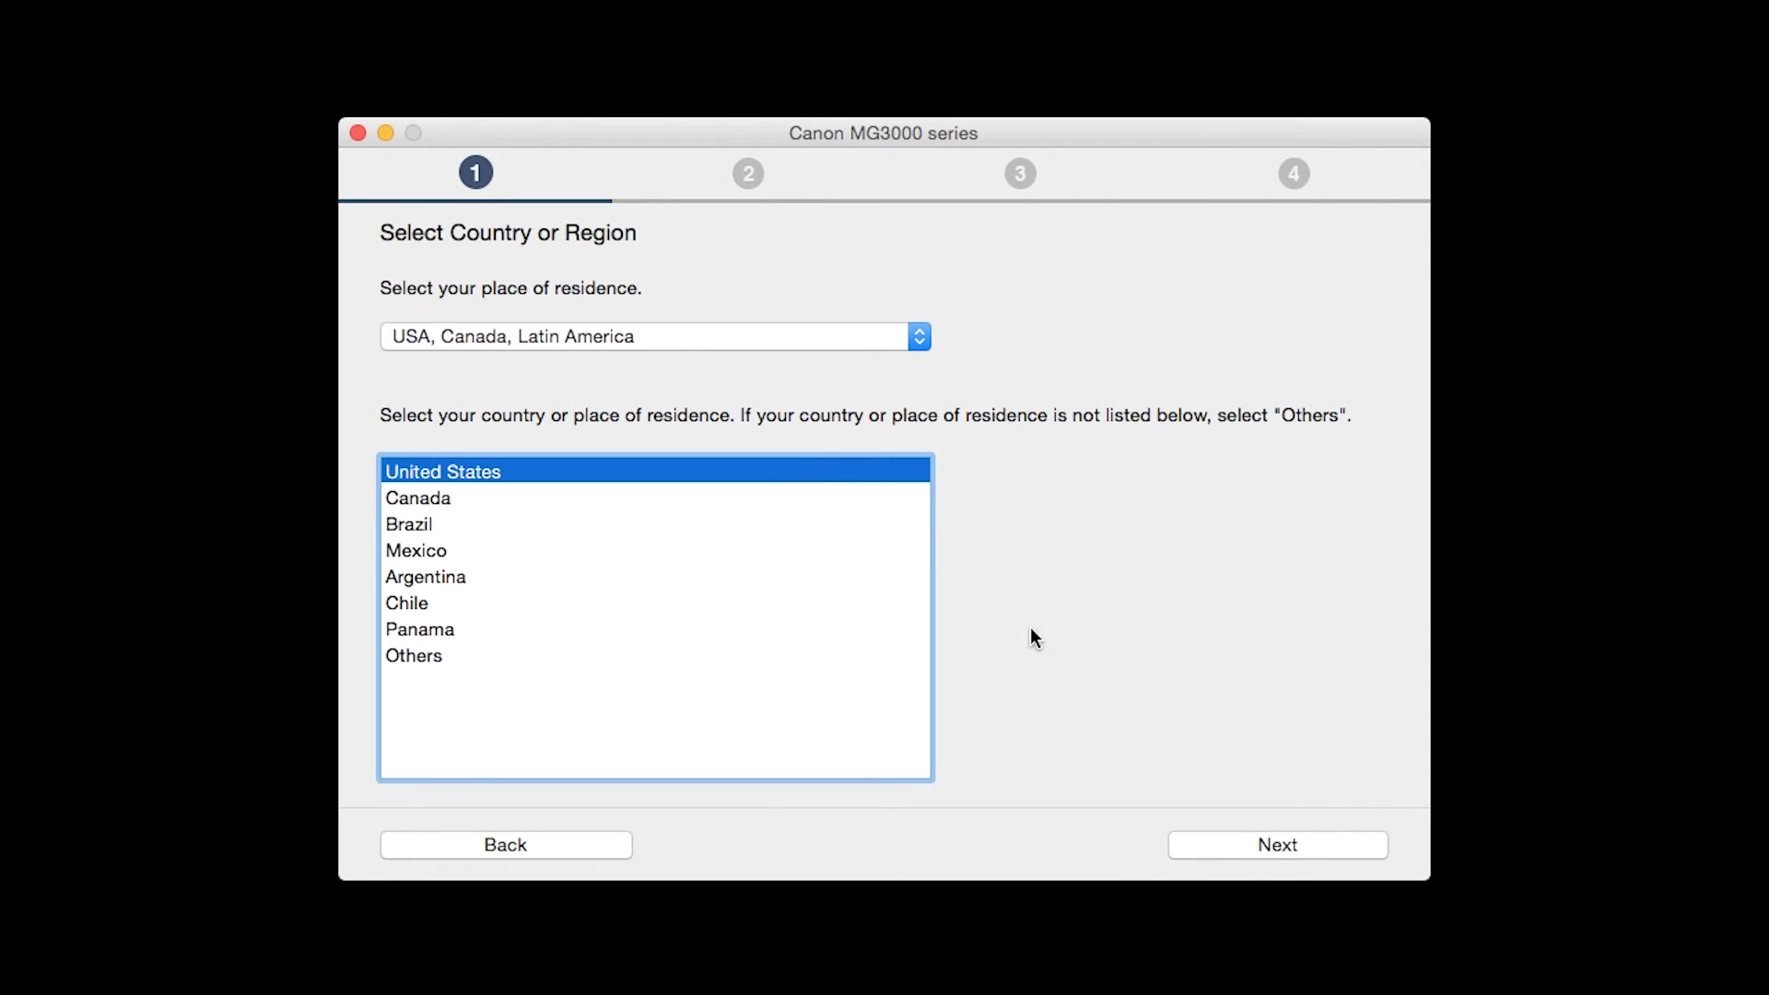
click(1255, 842)
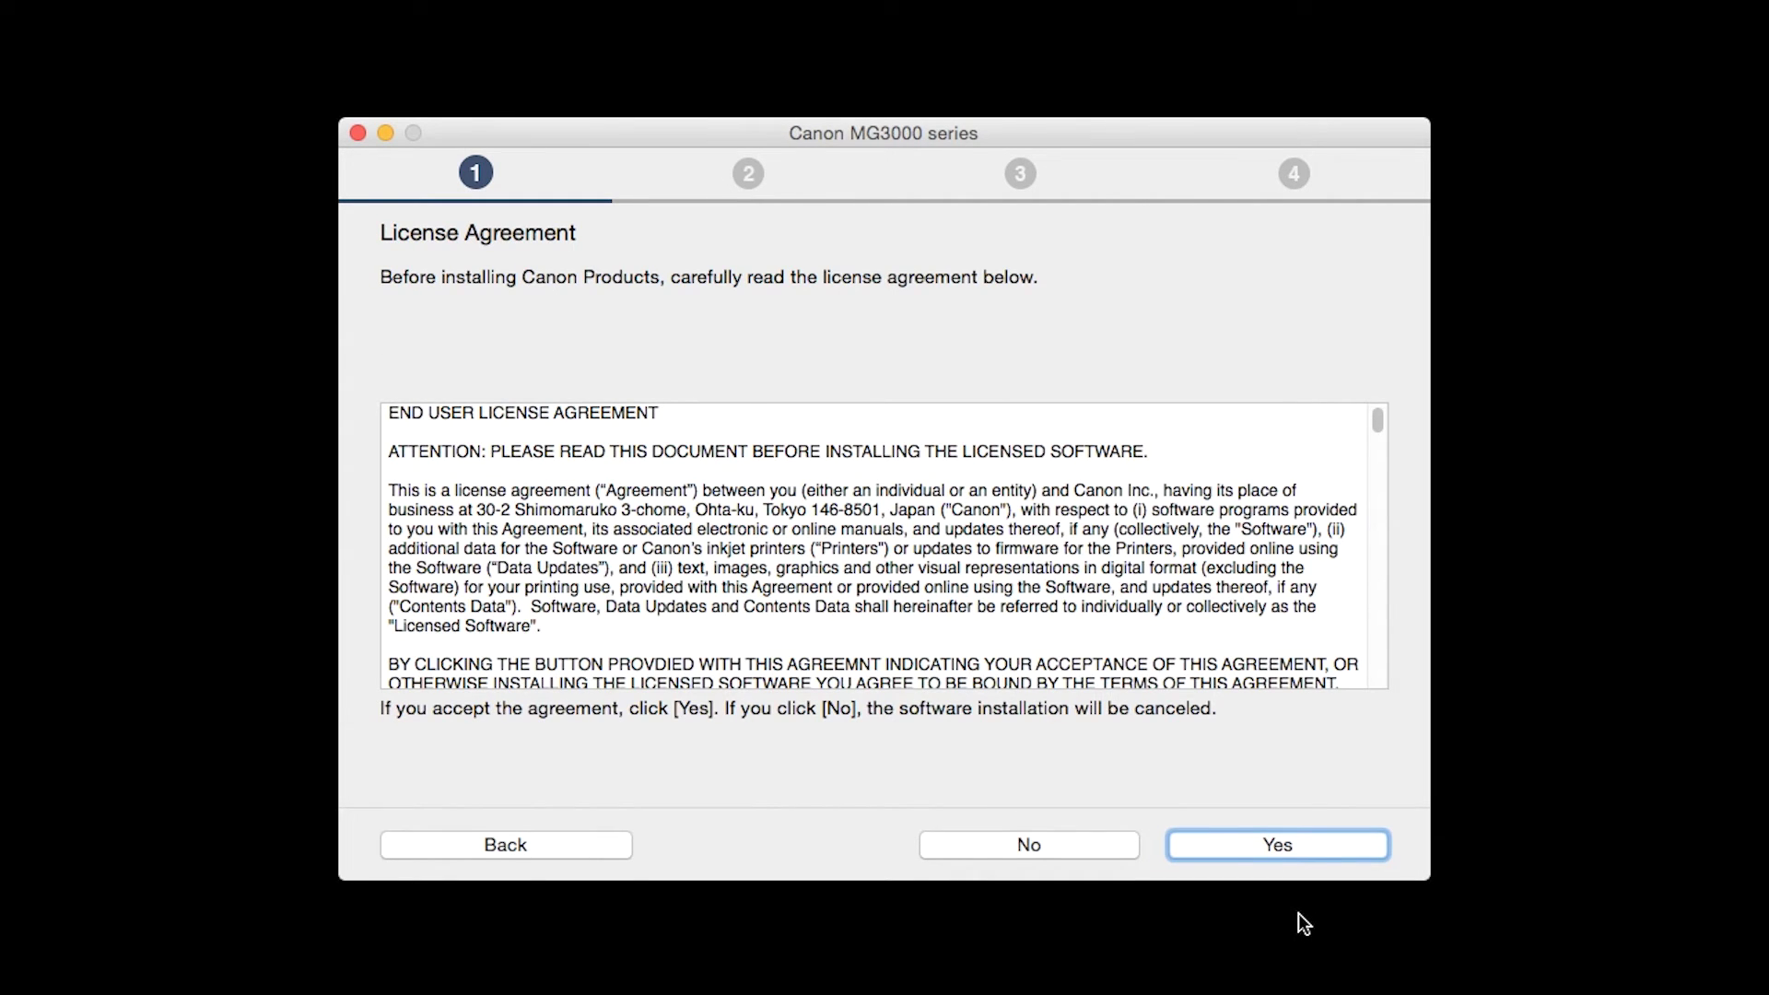
click(1298, 854)
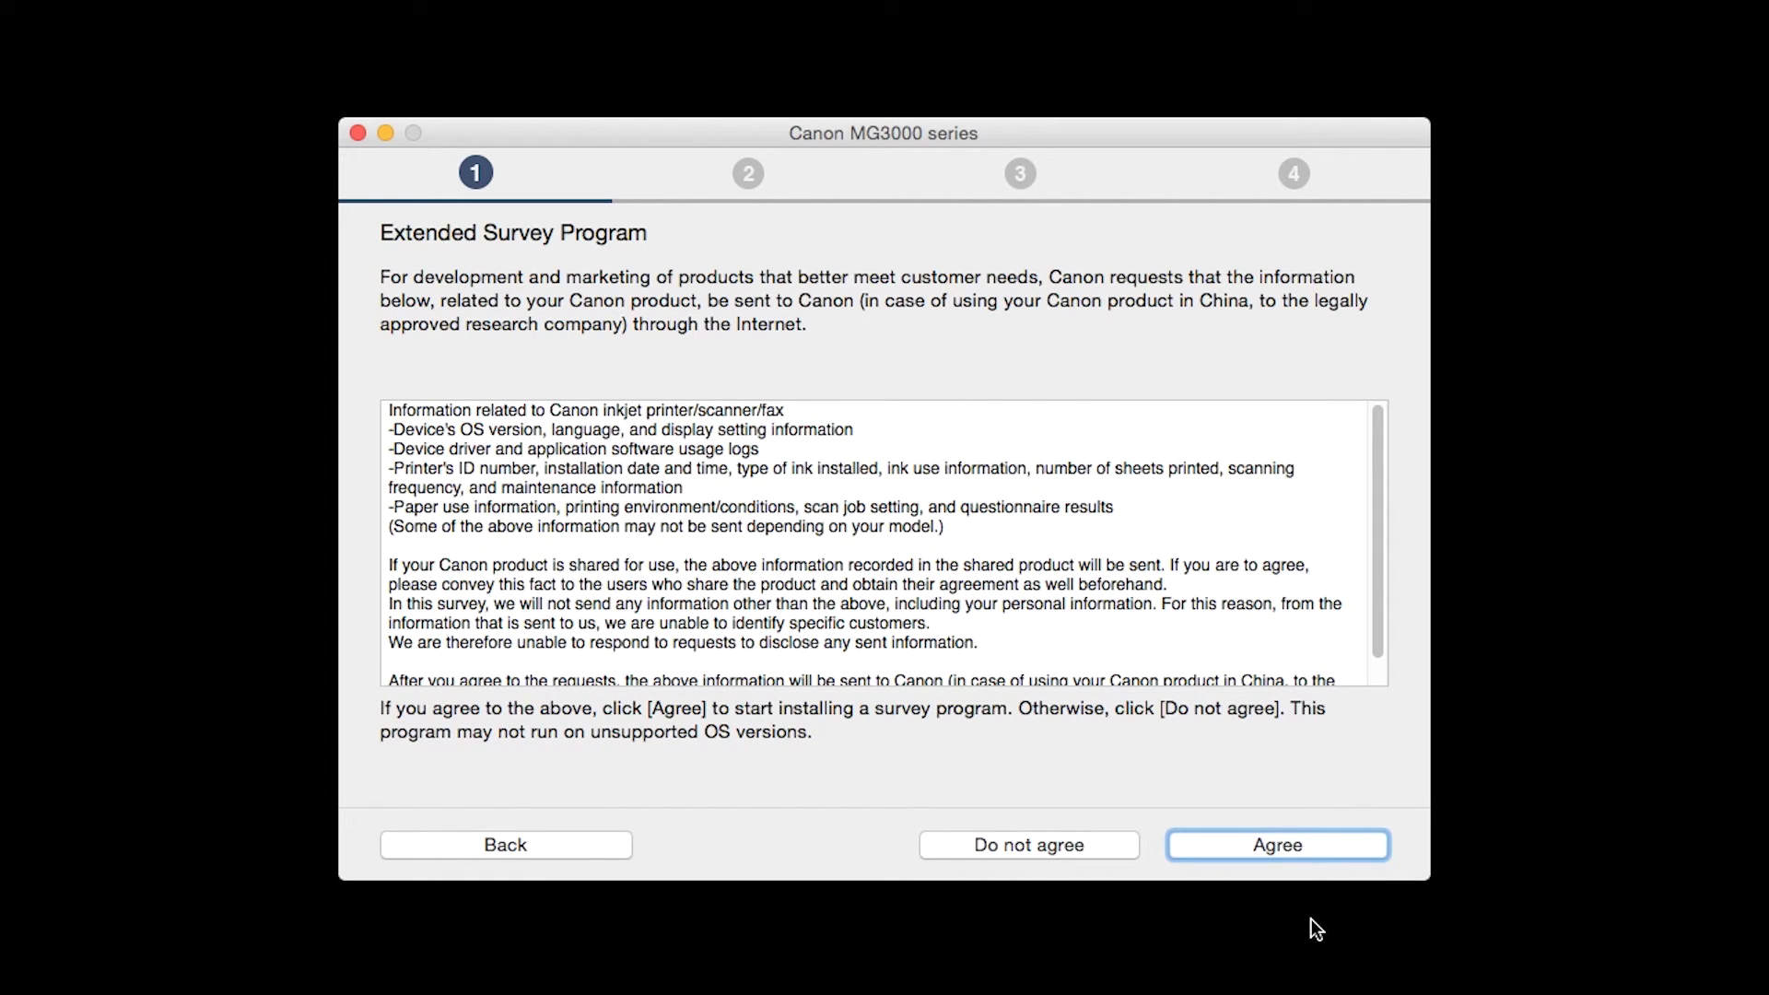
click(1303, 848)
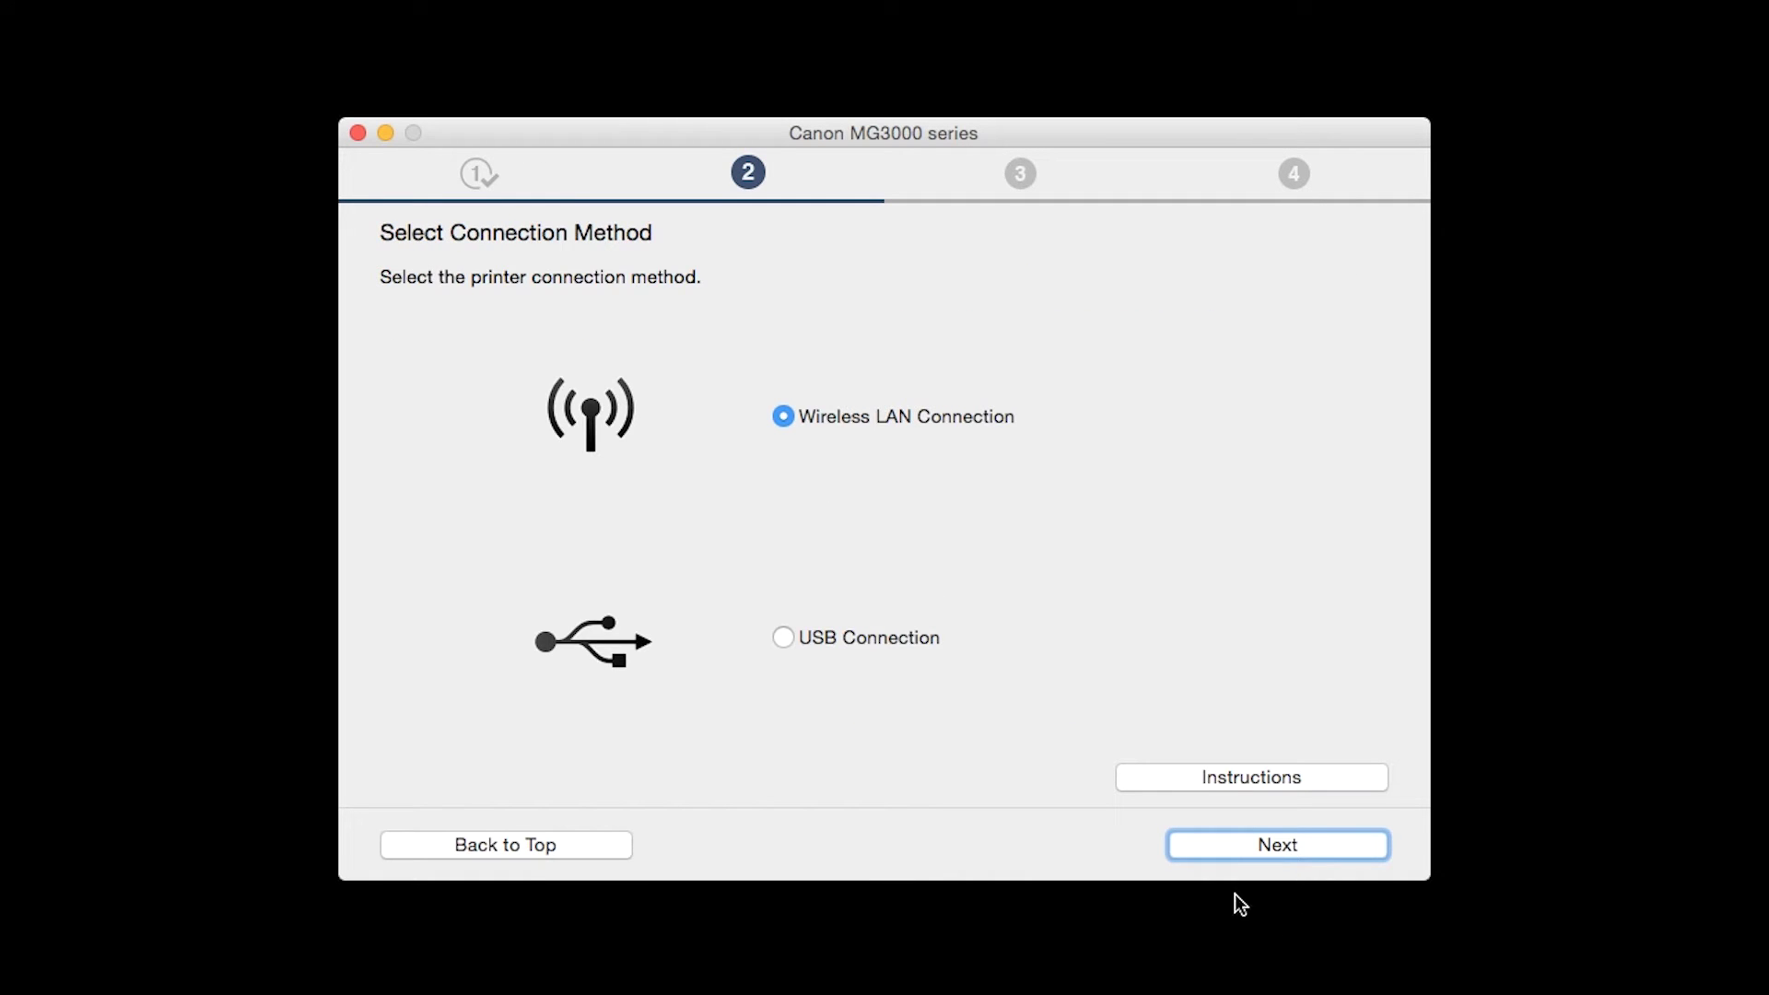
Step: Choose Wireless LAN Connection, select the detected MG3000 series printer and install its drivers
click(783, 417)
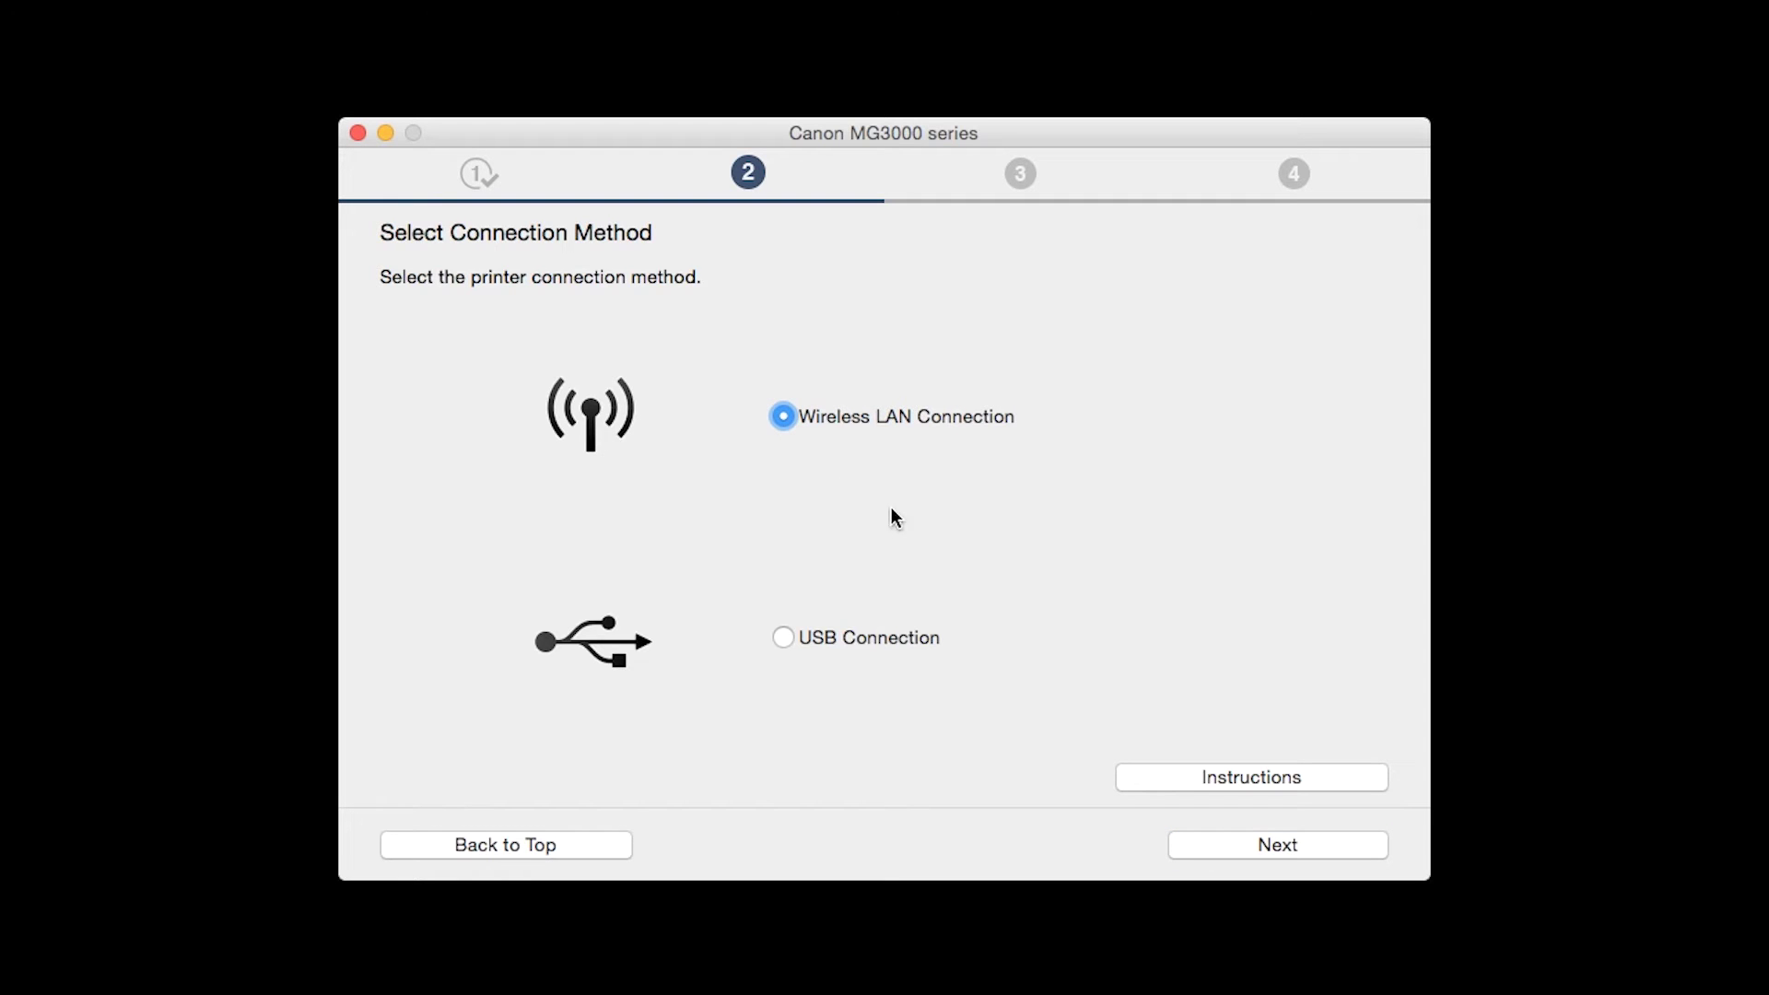
click(1263, 844)
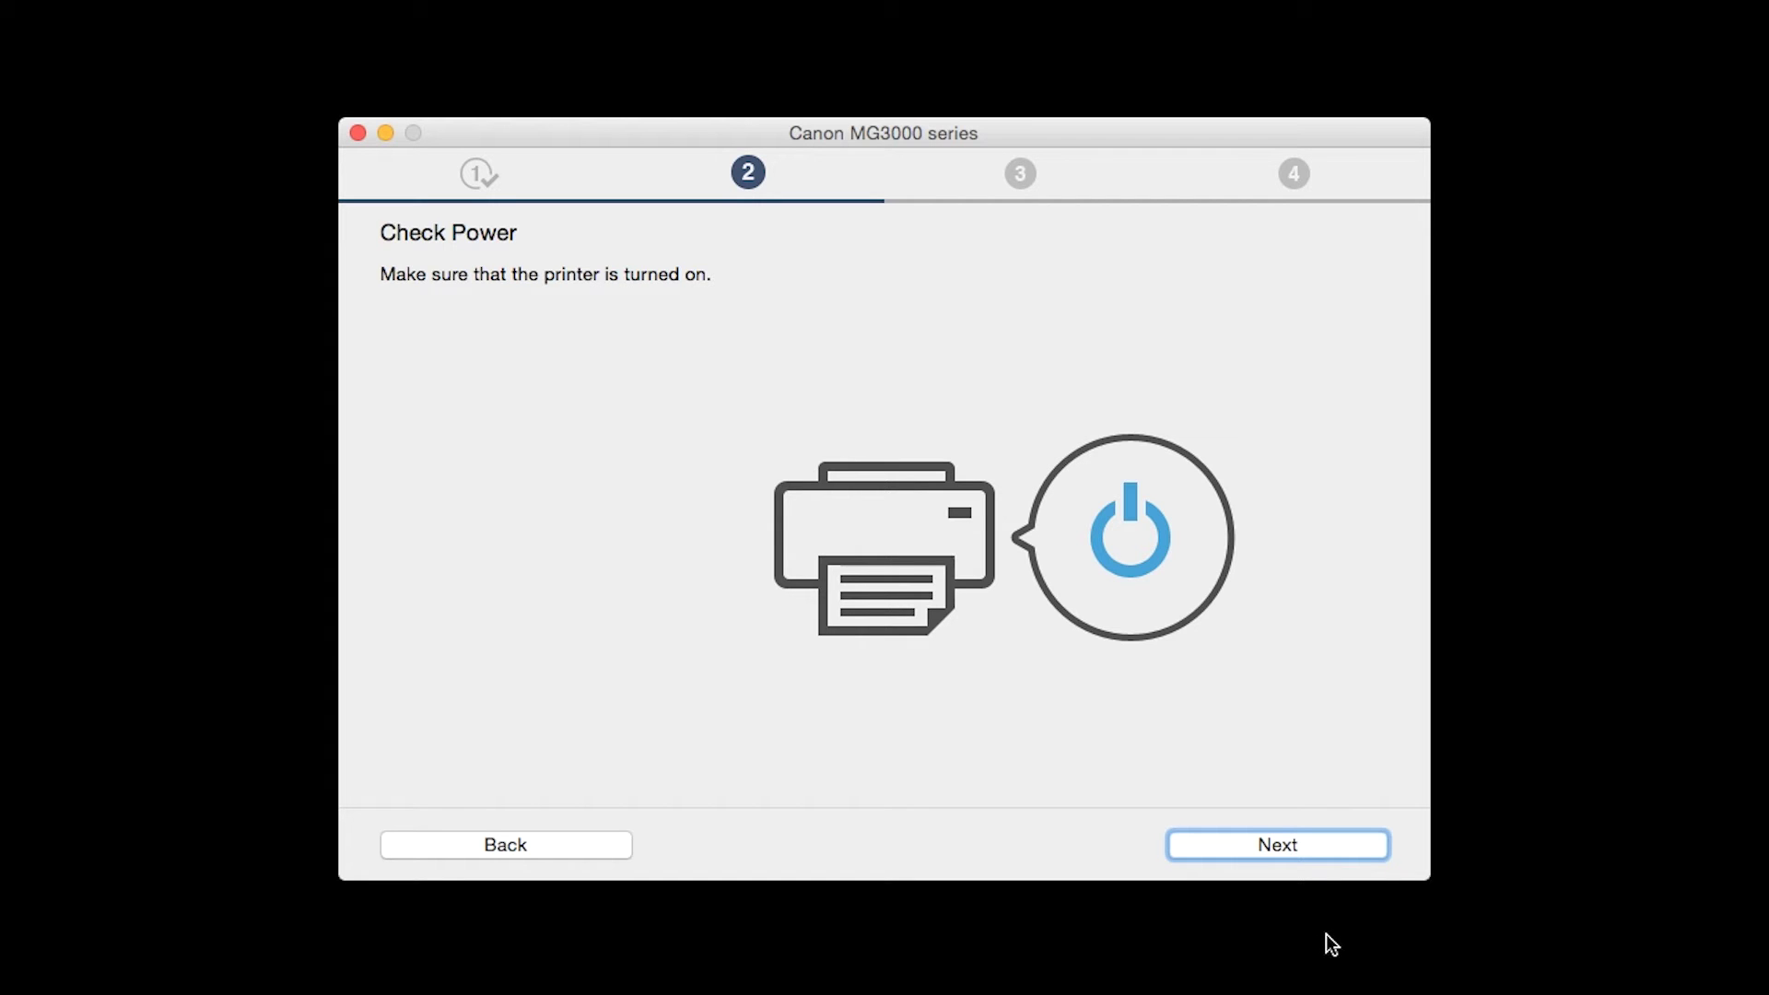
click(1315, 850)
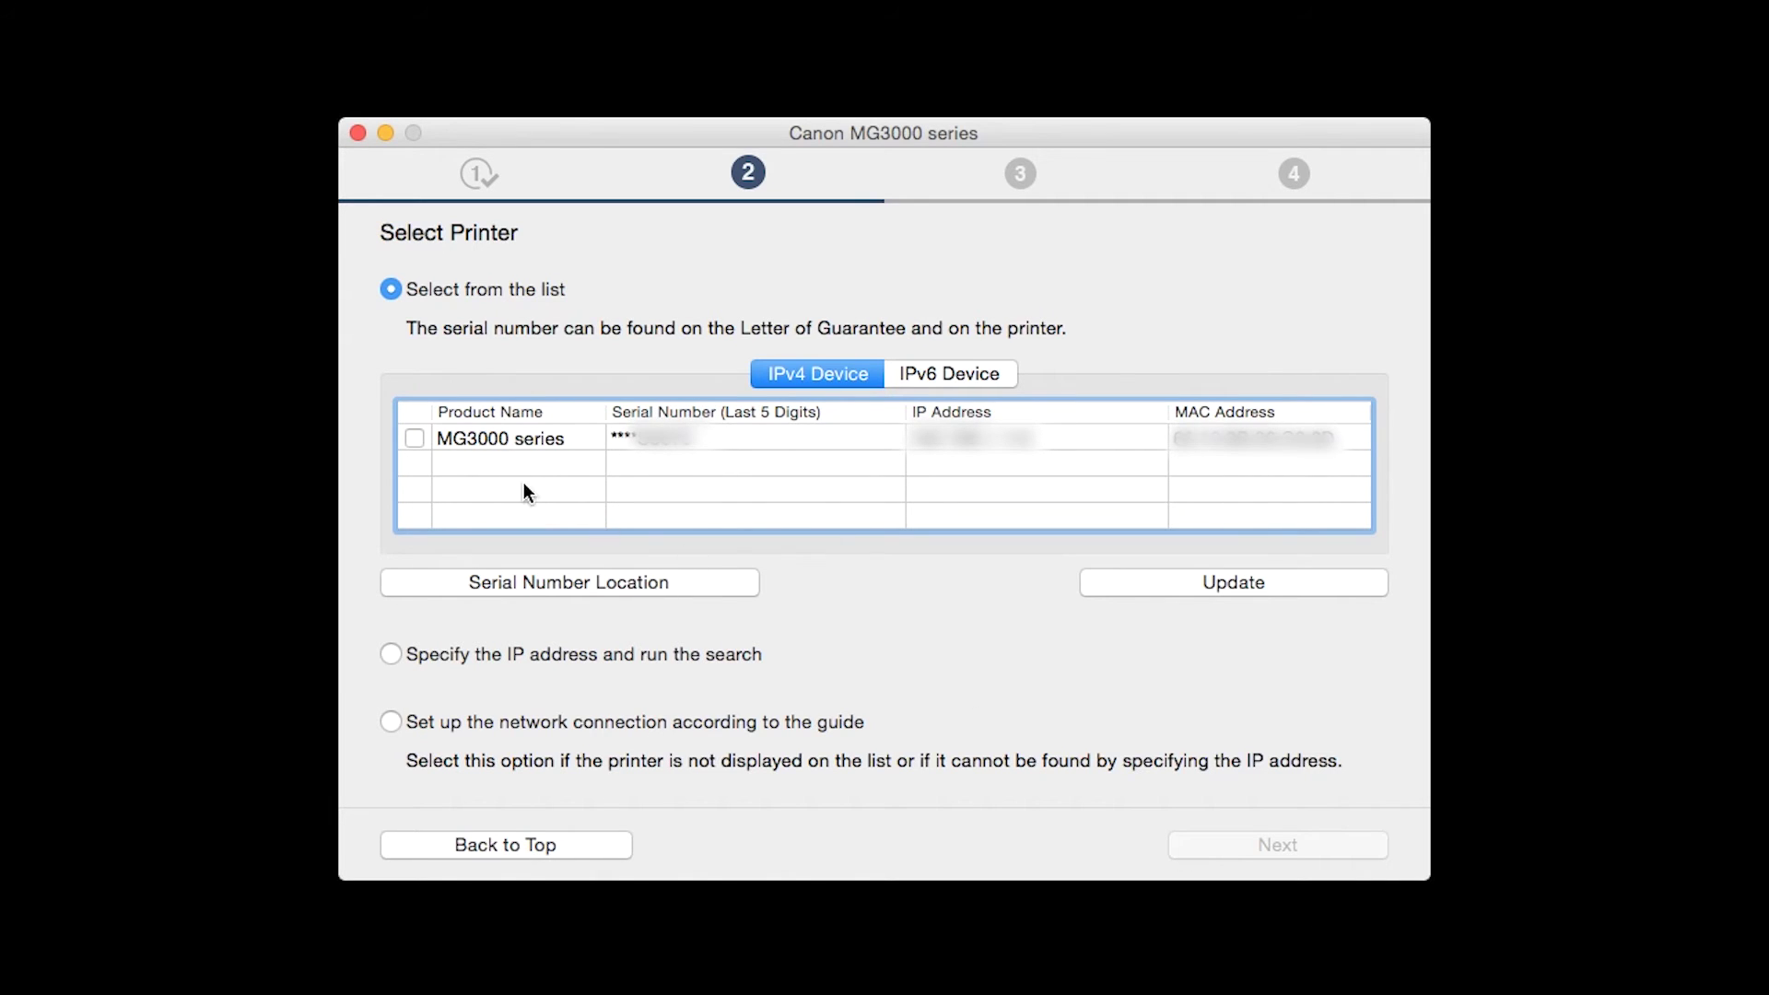
click(416, 439)
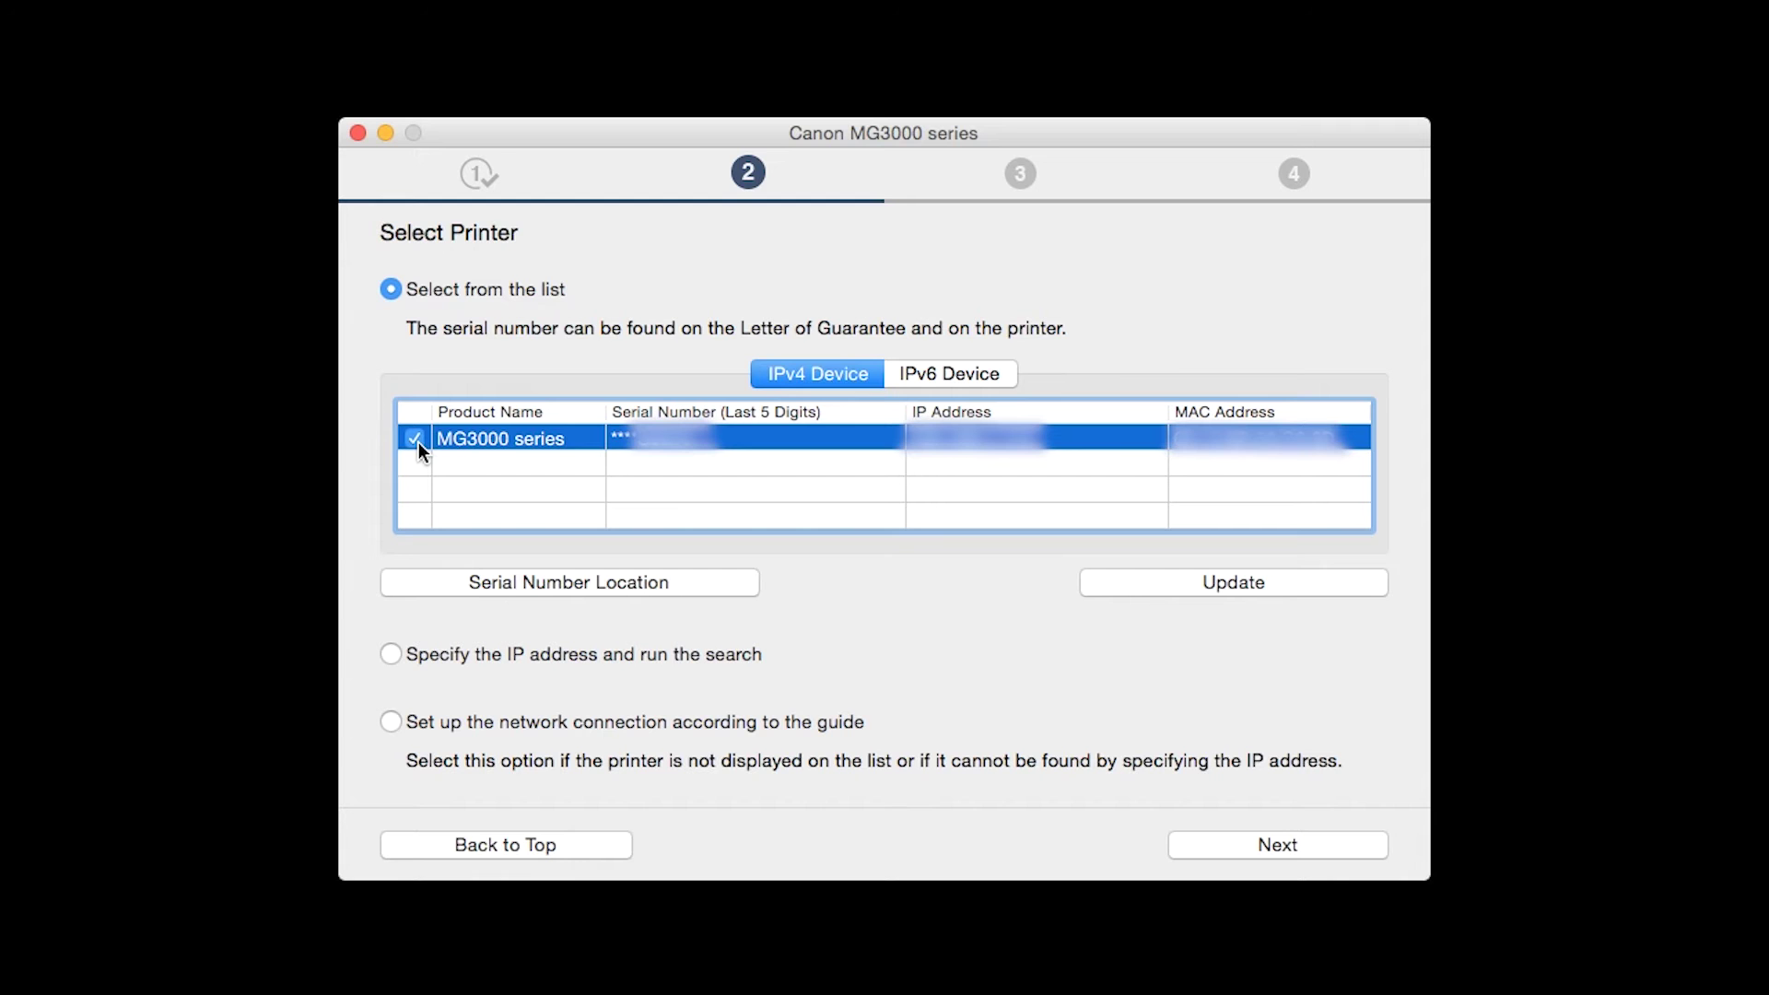
click(1285, 848)
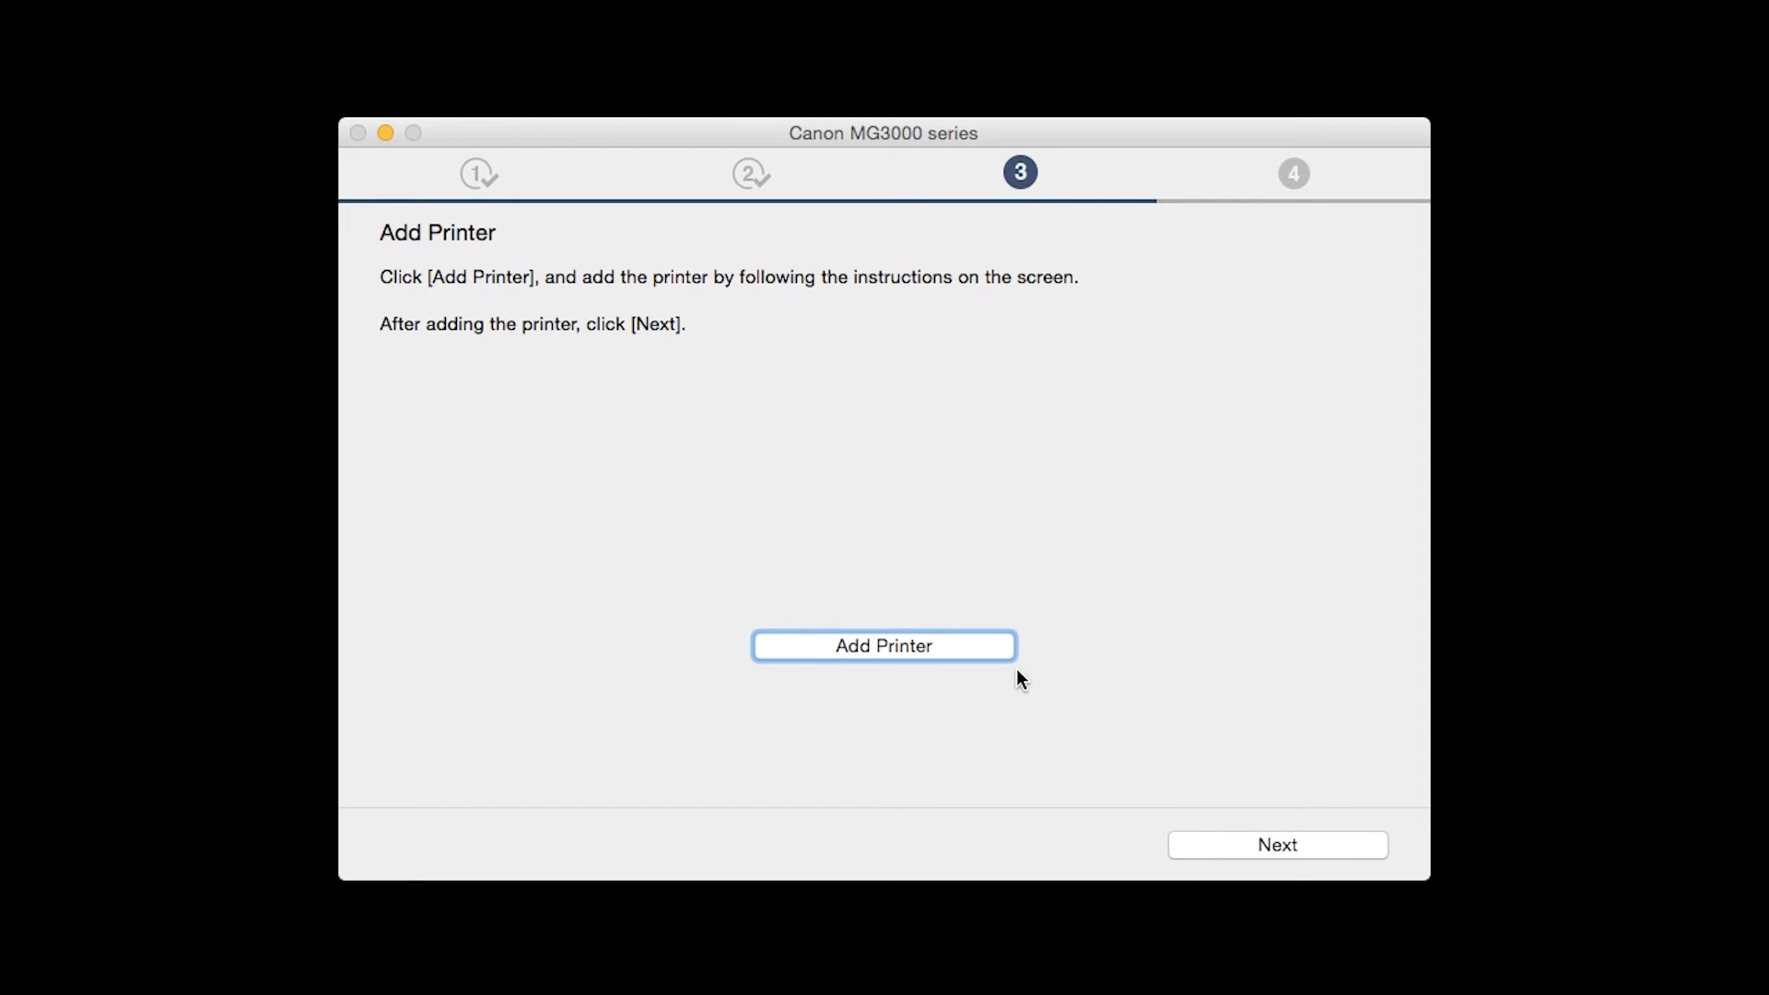
Step: Add the Canon MG3000 series printer in the macOS Add Printer window and continue setup
click(982, 645)
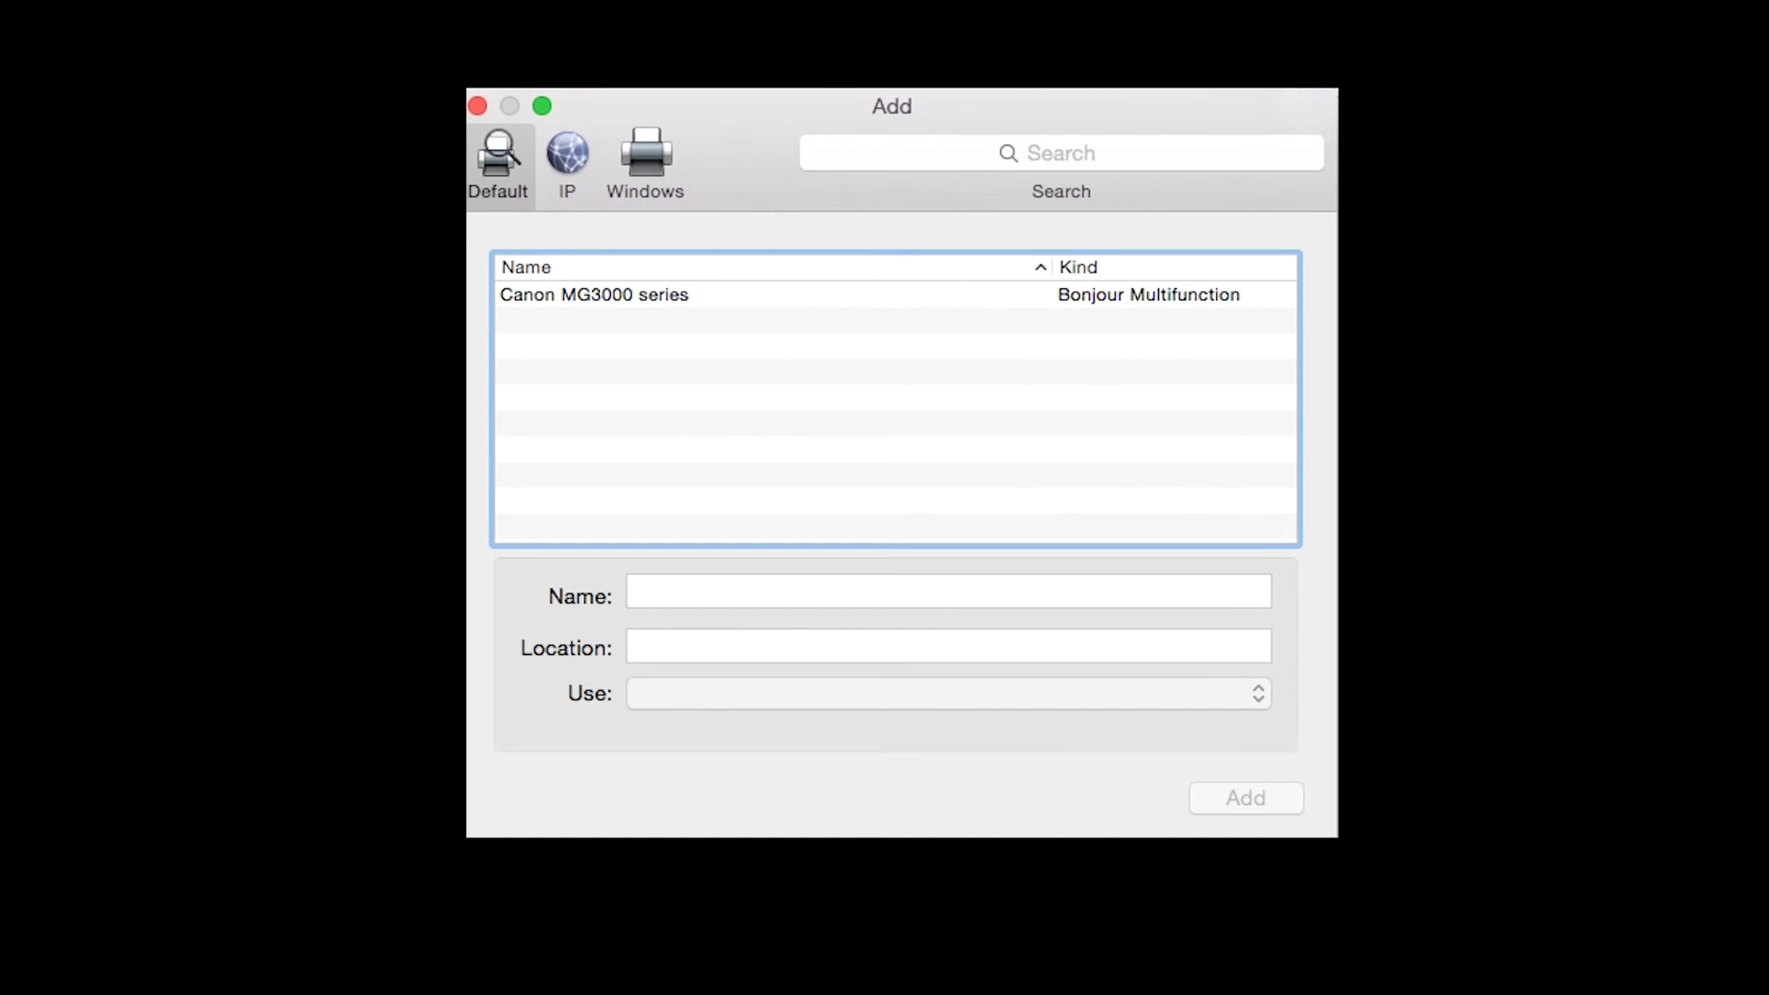
click(1139, 293)
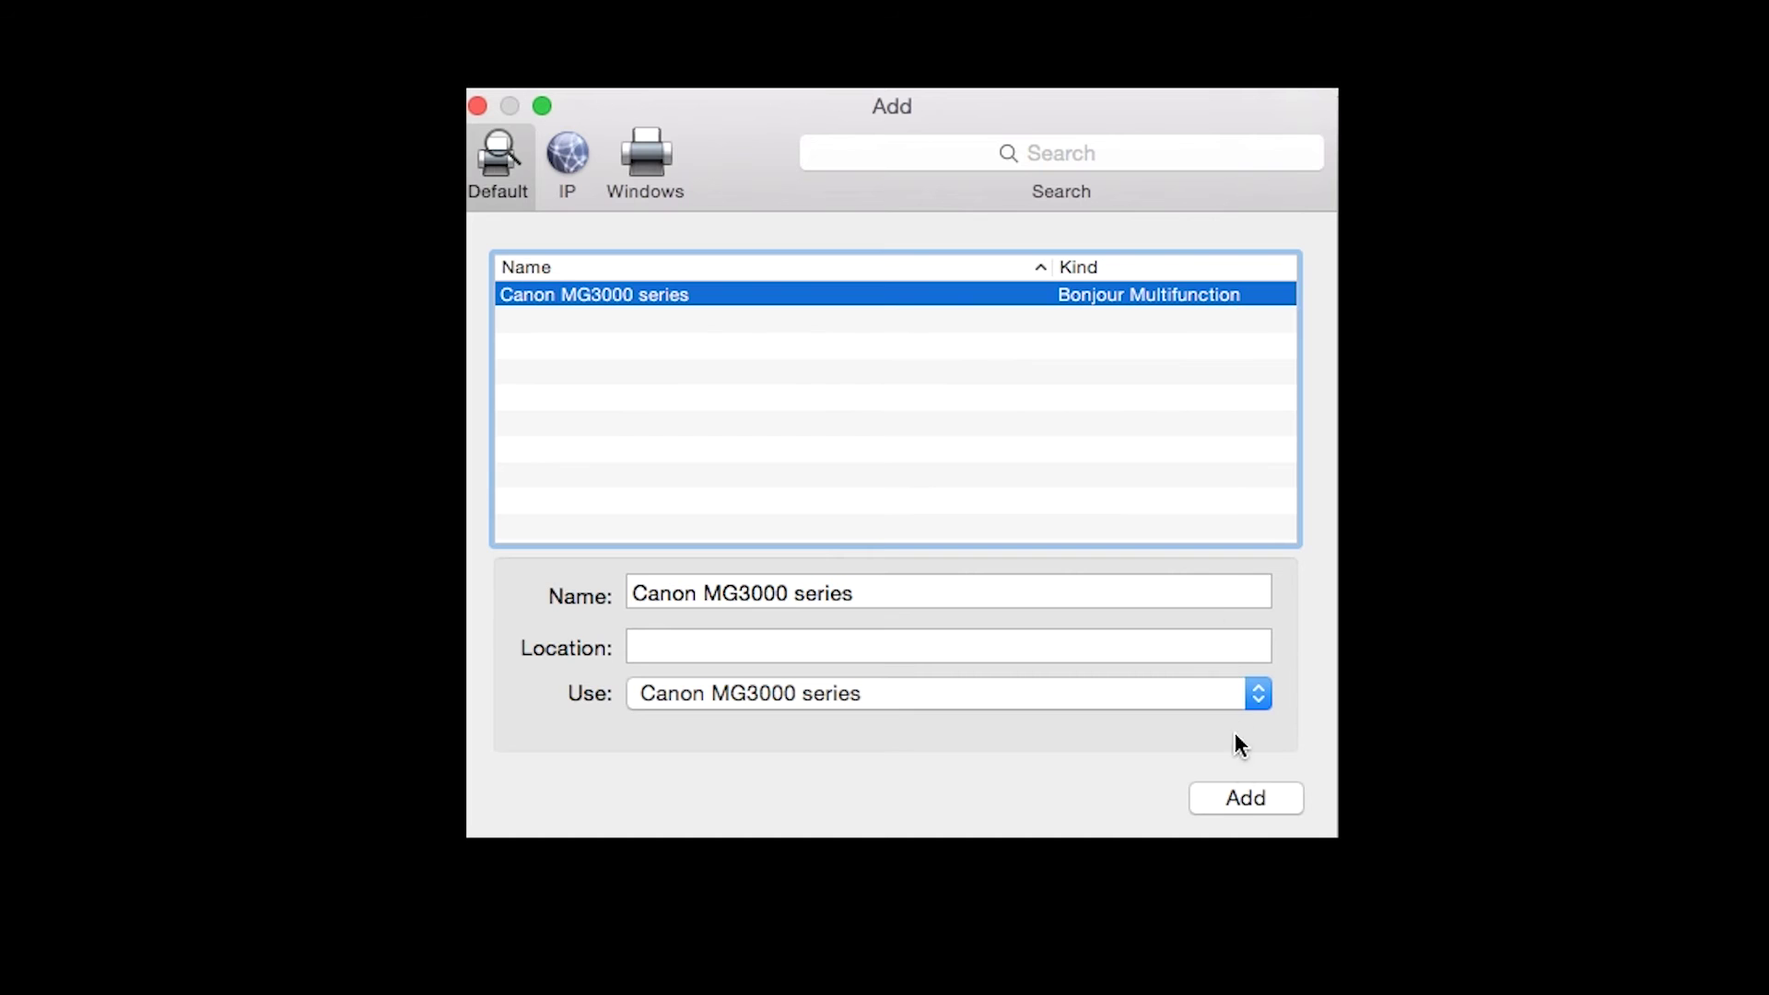
click(1244, 798)
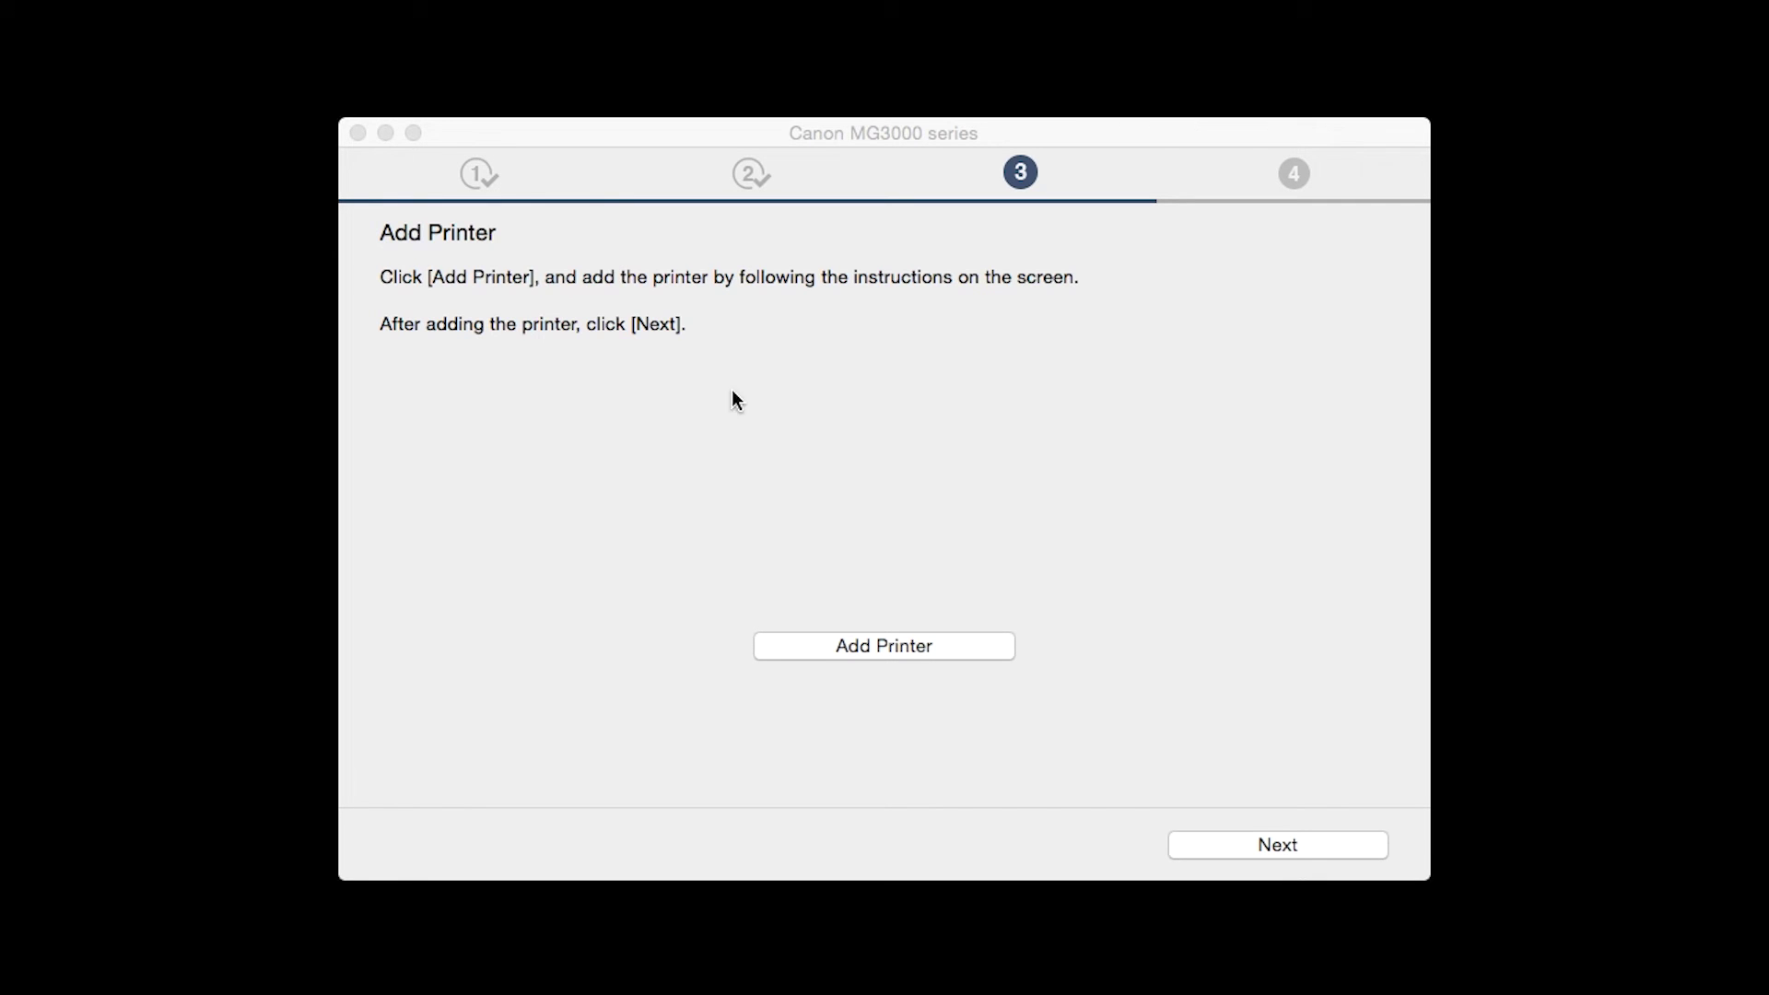
click(1320, 841)
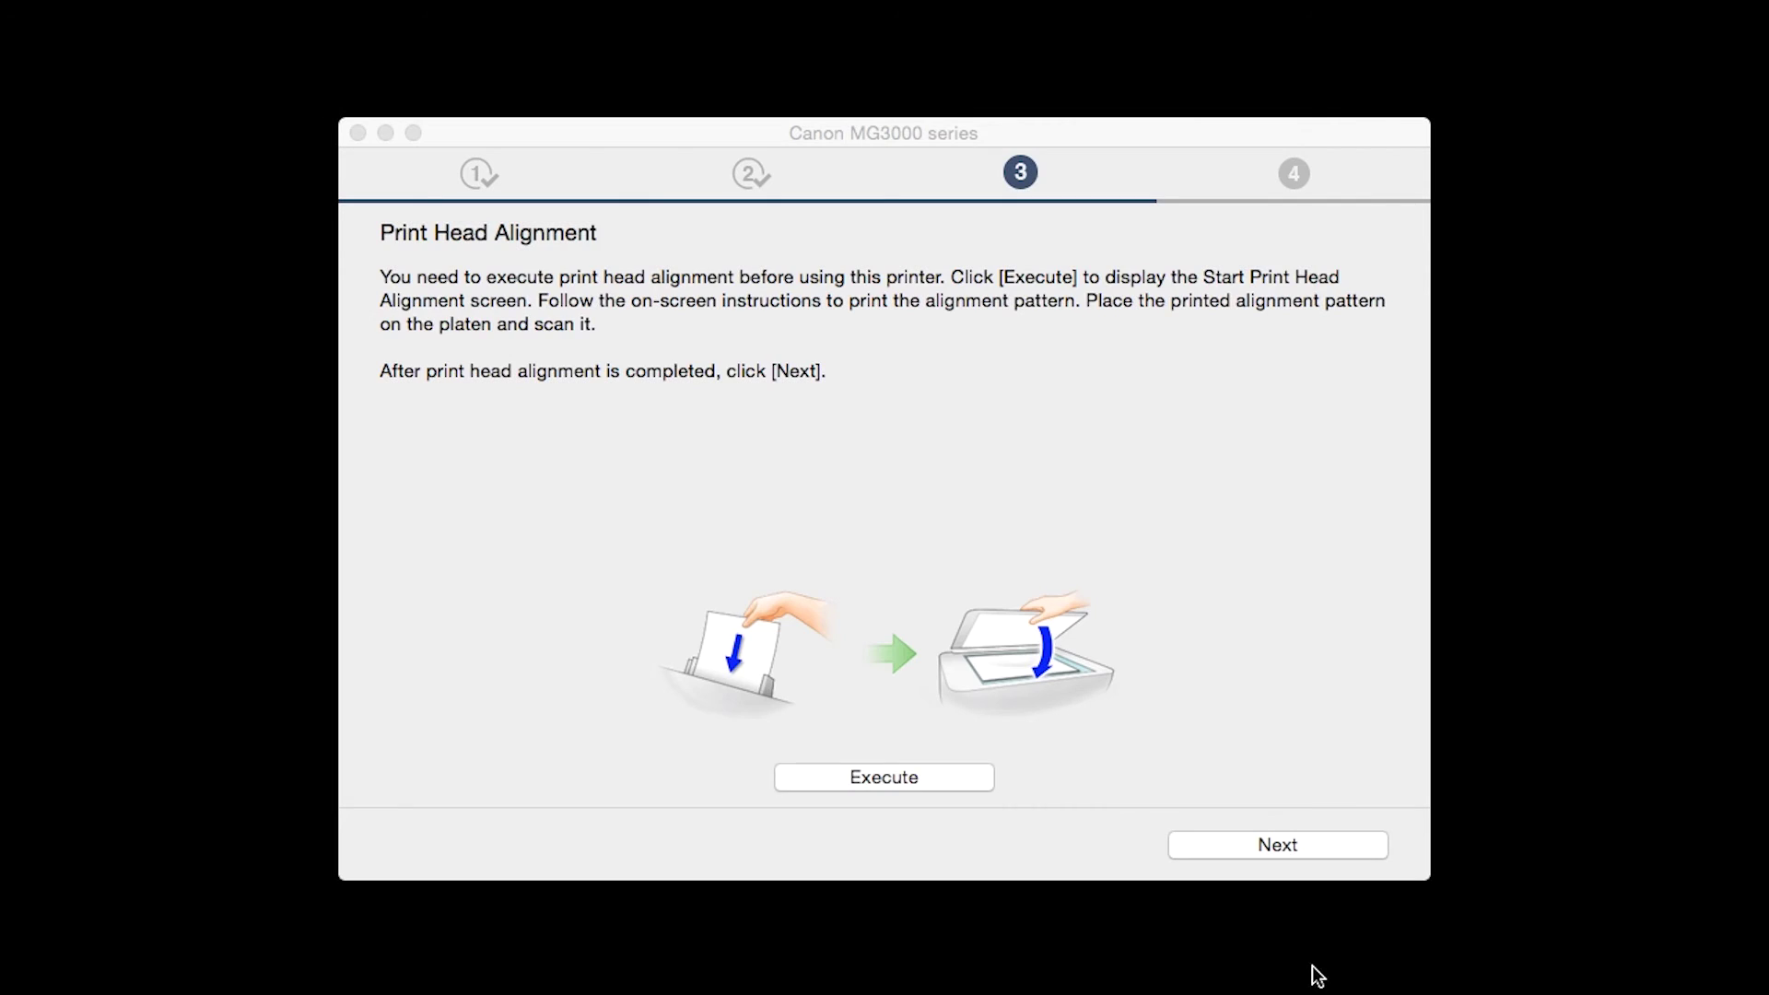
Step: Skip Print Head Alignment and the Test Print, then continue past Setup Complete
click(1281, 854)
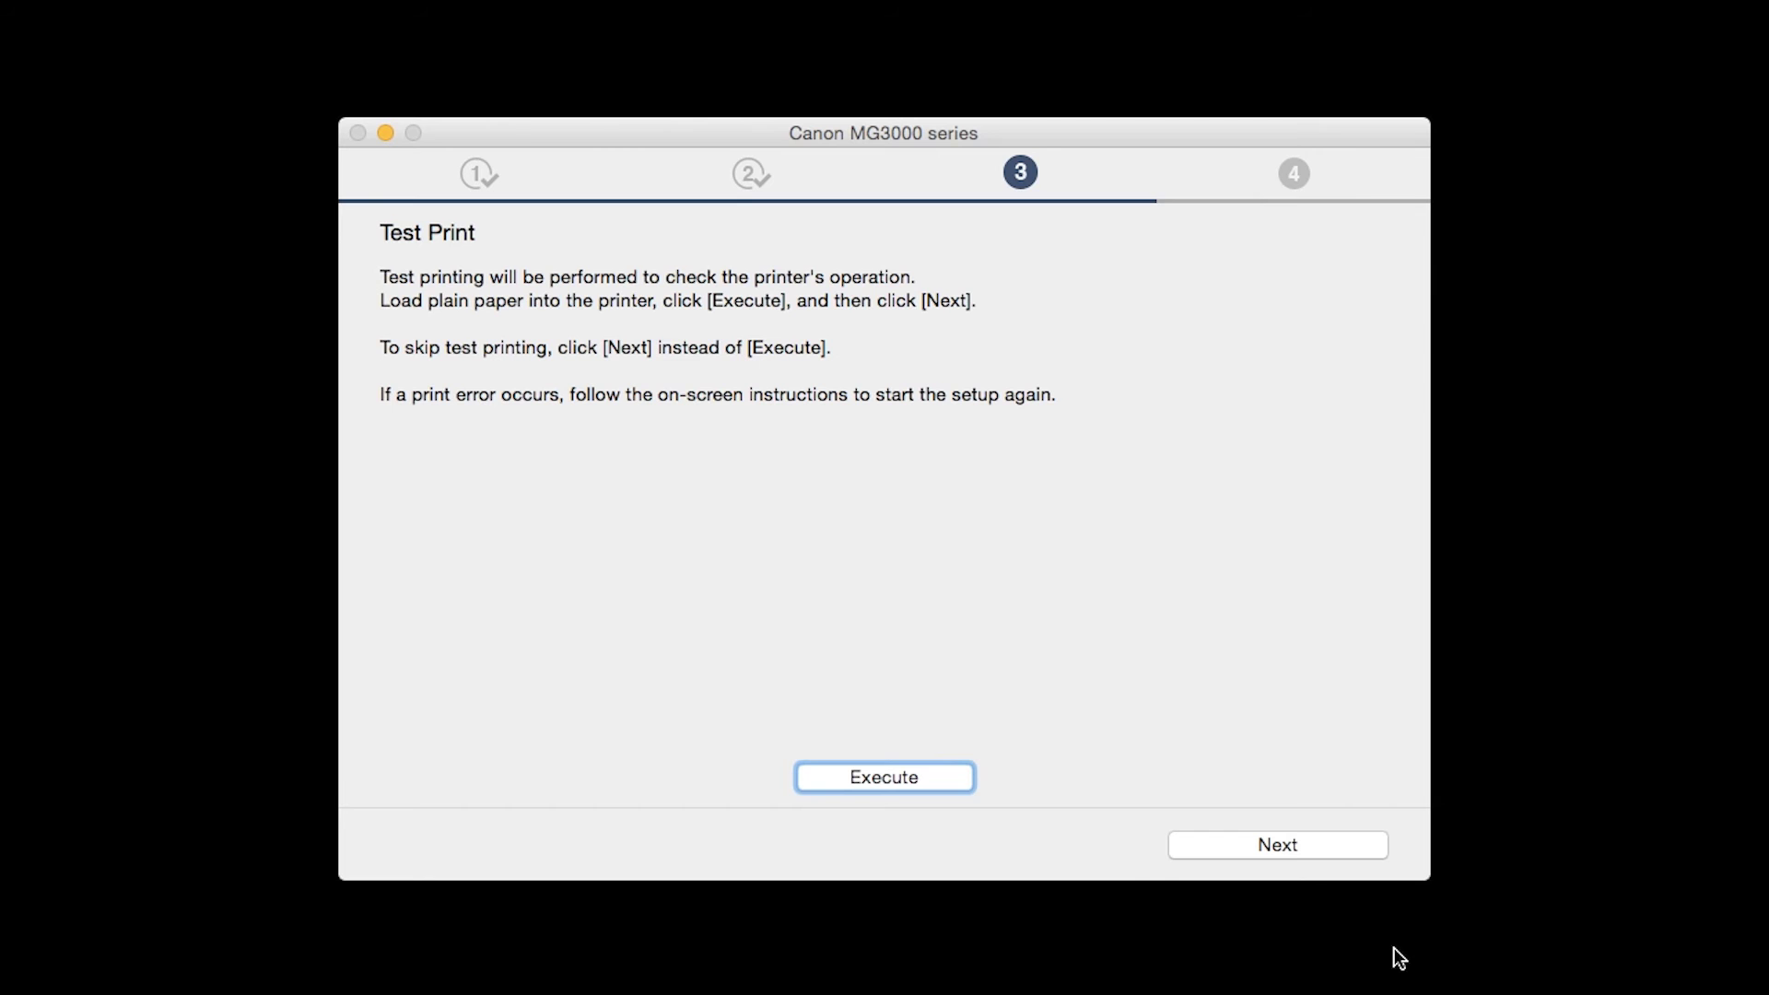
click(1298, 845)
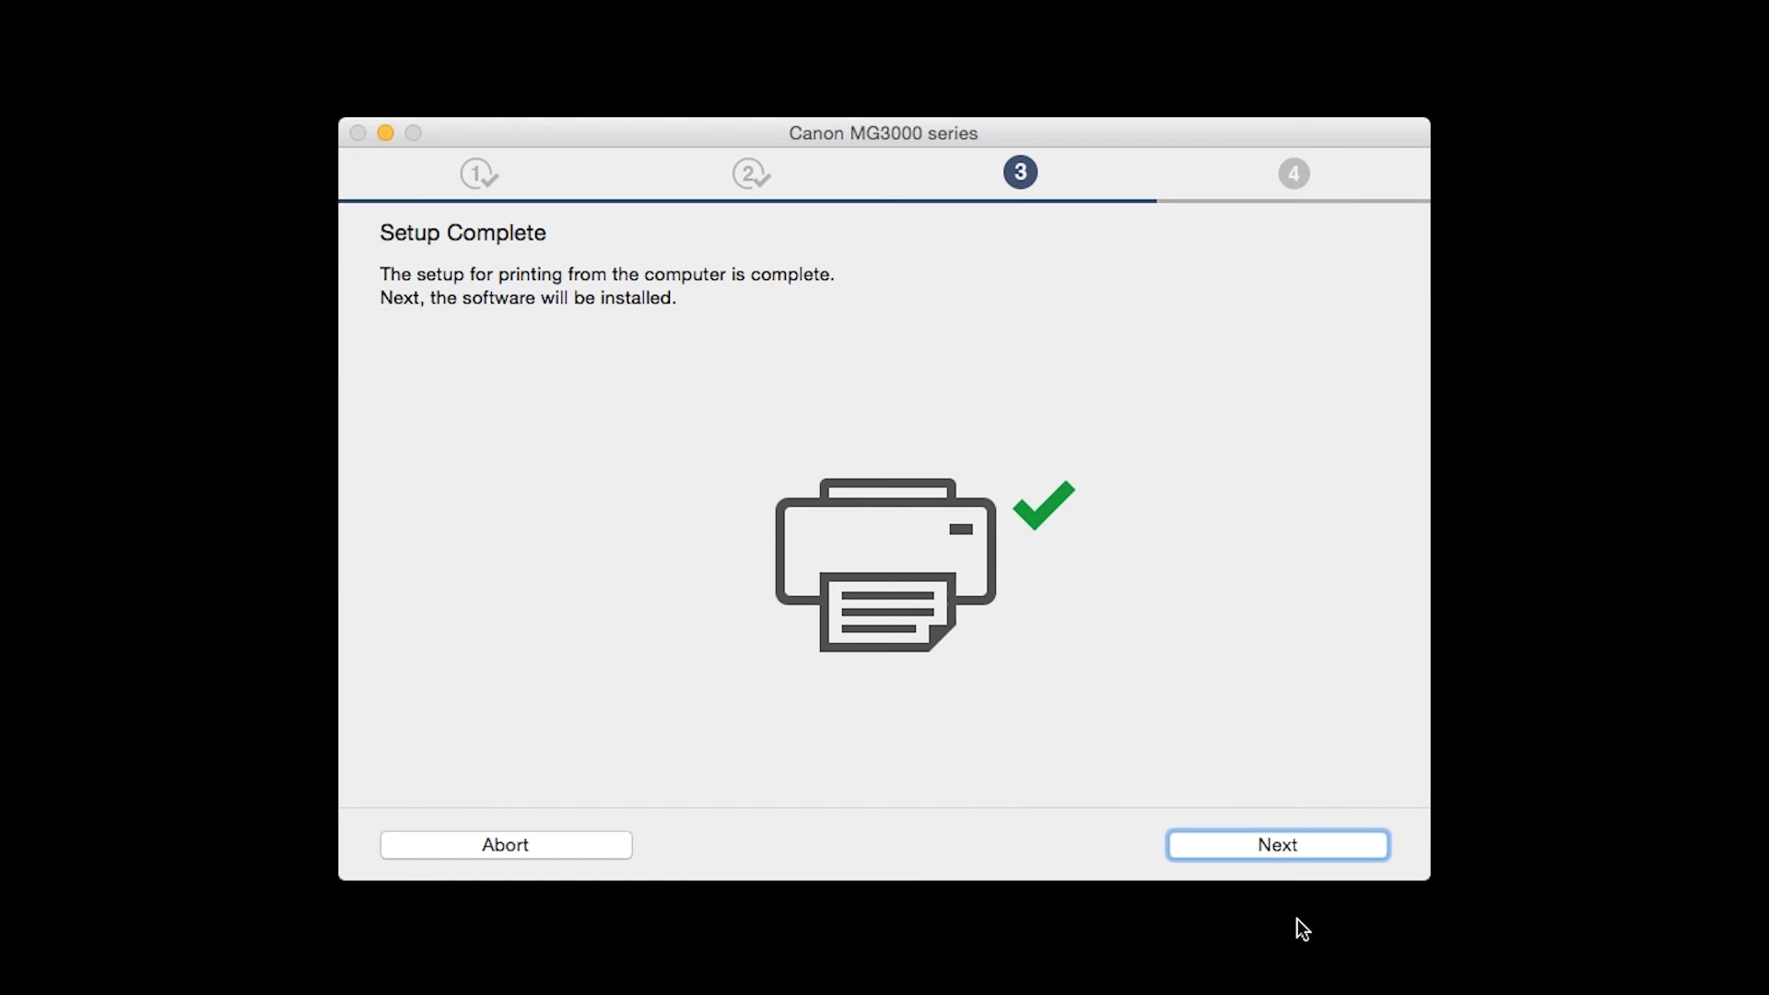
click(1275, 851)
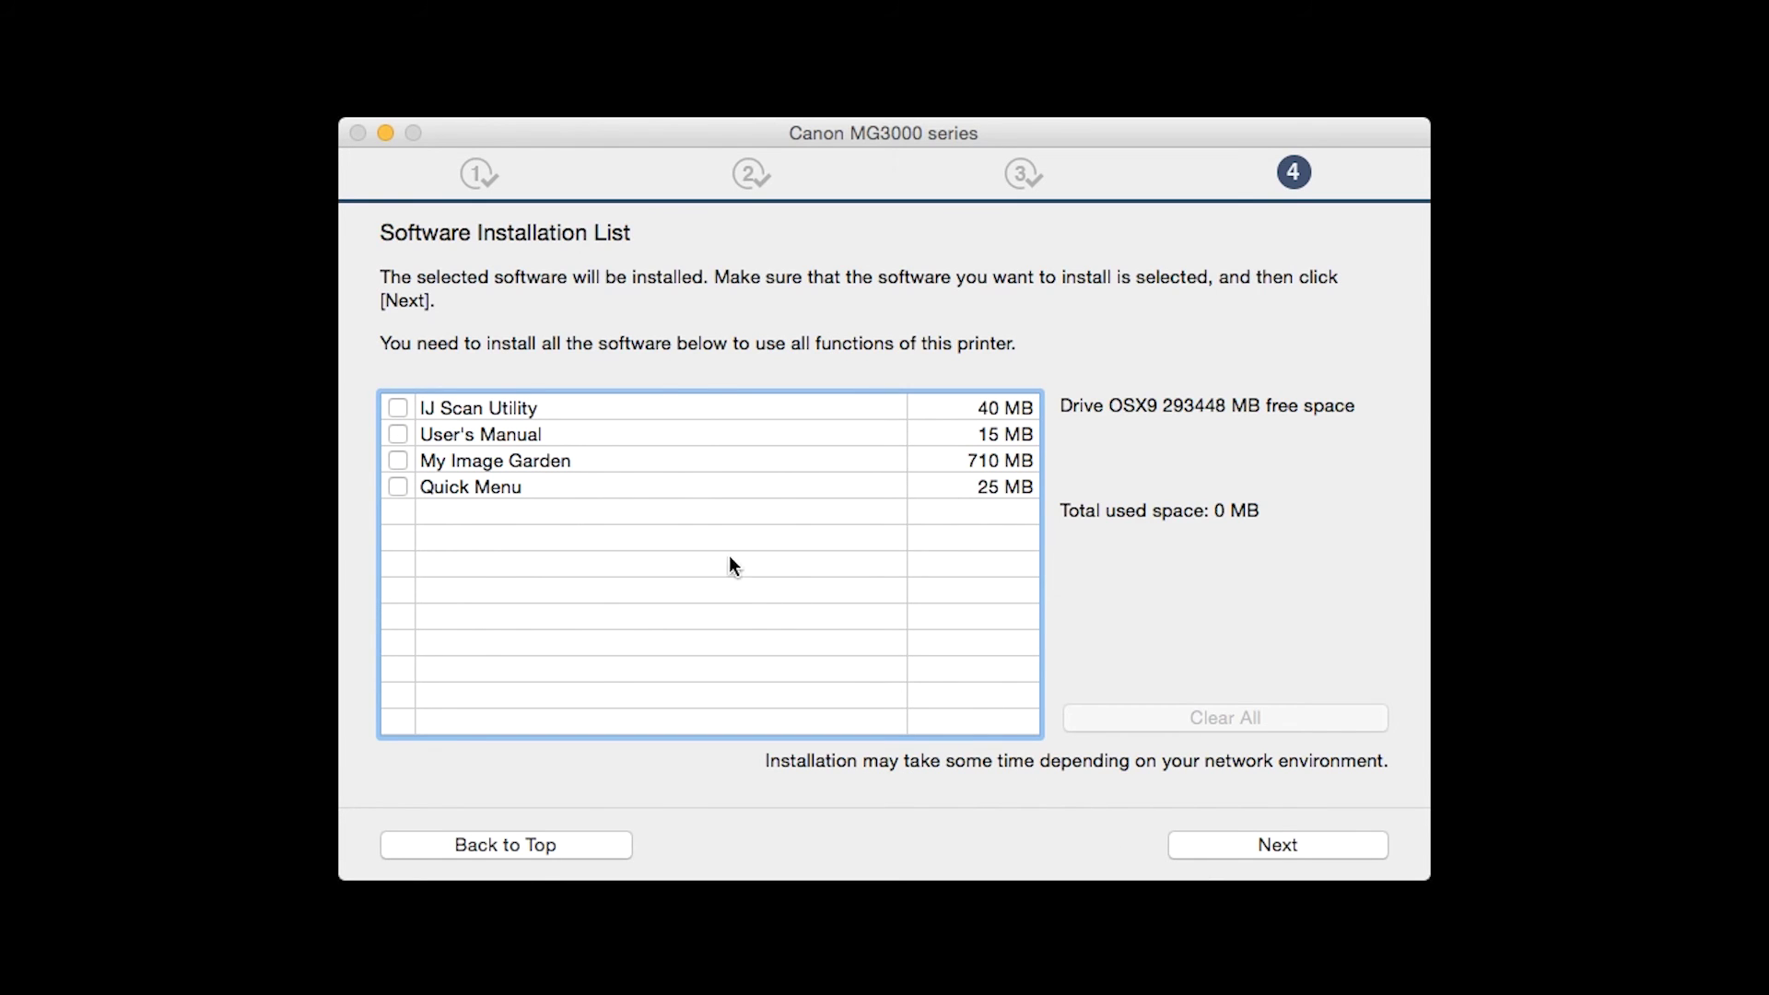
Step: Select IJ Scan Utility, User's Manual, My Image Garden and Quick Menu, and install them
click(398, 411)
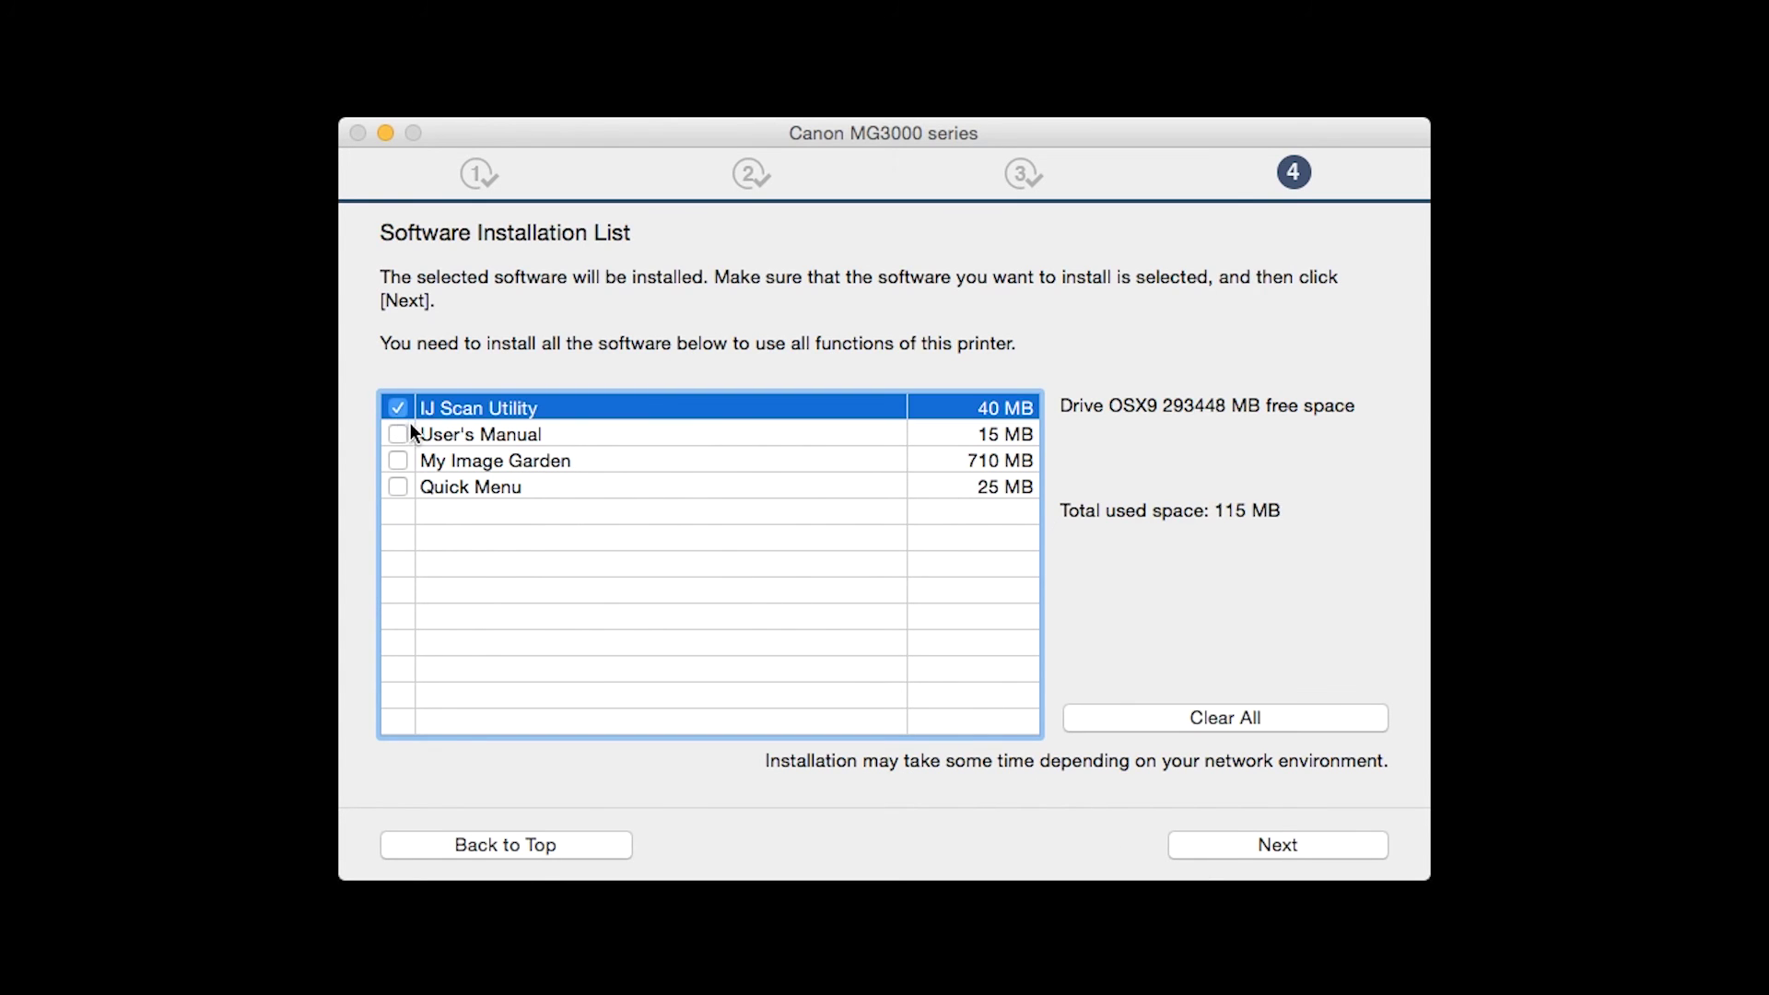
click(398, 433)
click(398, 459)
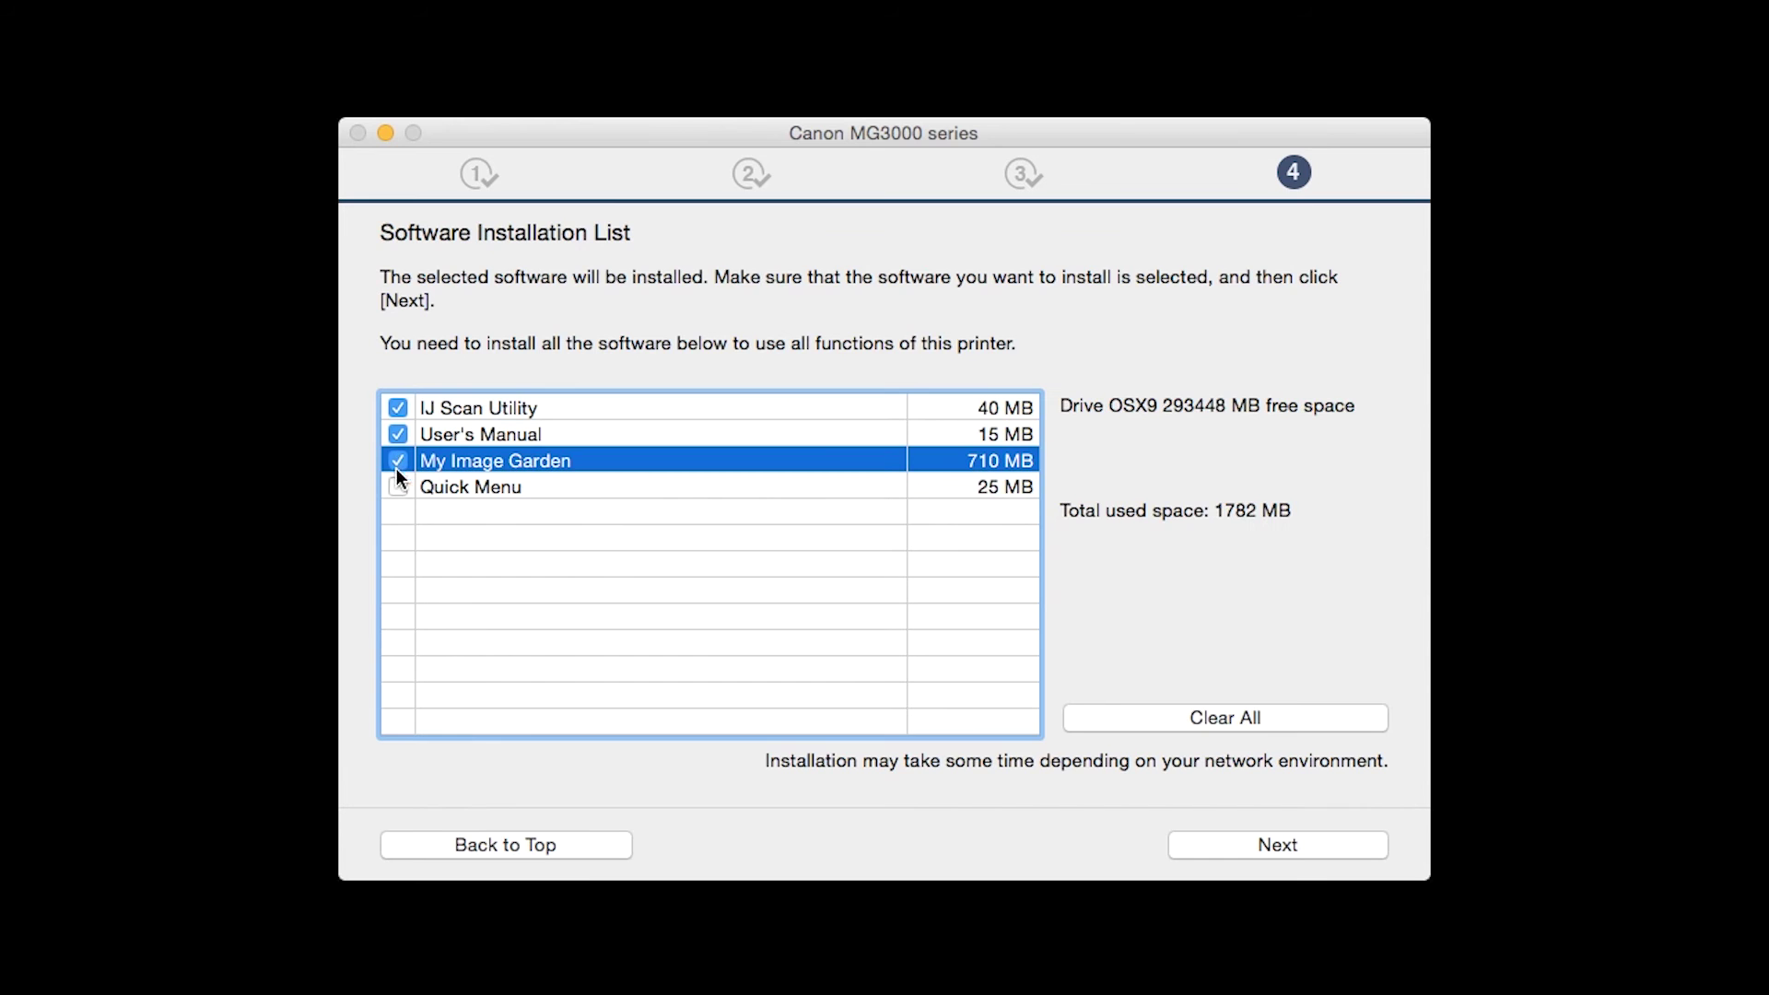
click(397, 488)
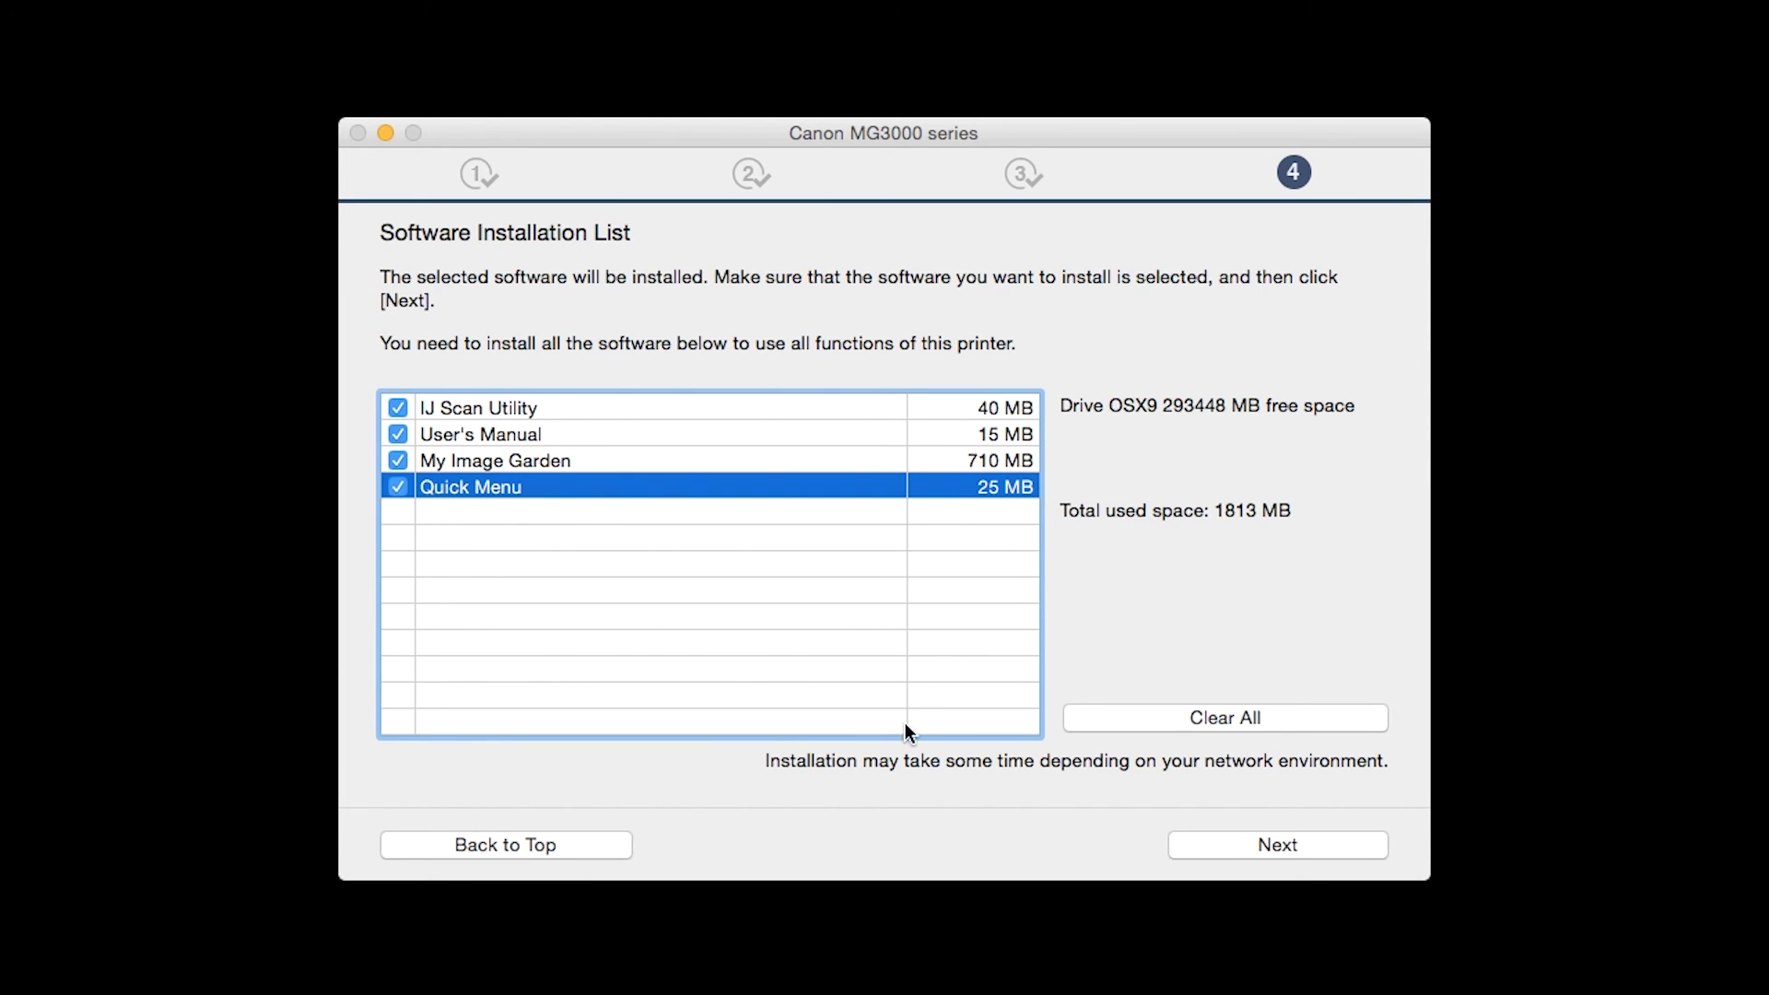
click(1263, 846)
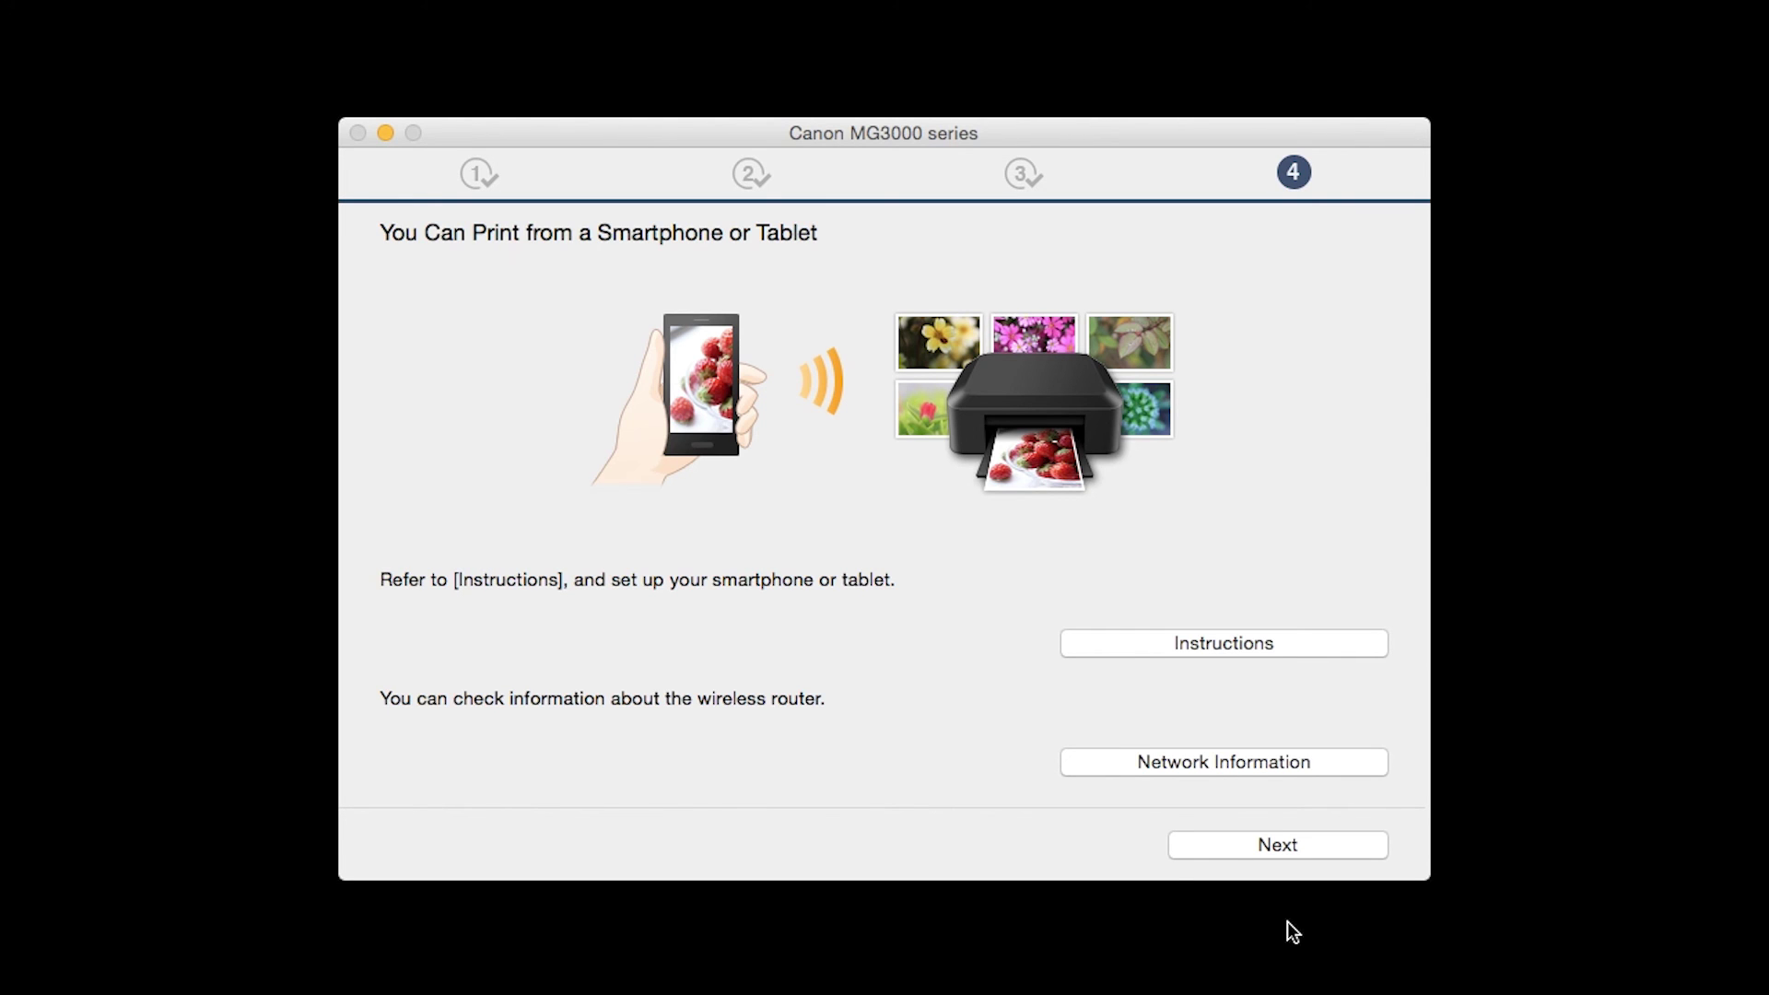
Step: Continue past the smartphone printing tips and the User Registration screen to finish installation
key(Tab)
click(1285, 847)
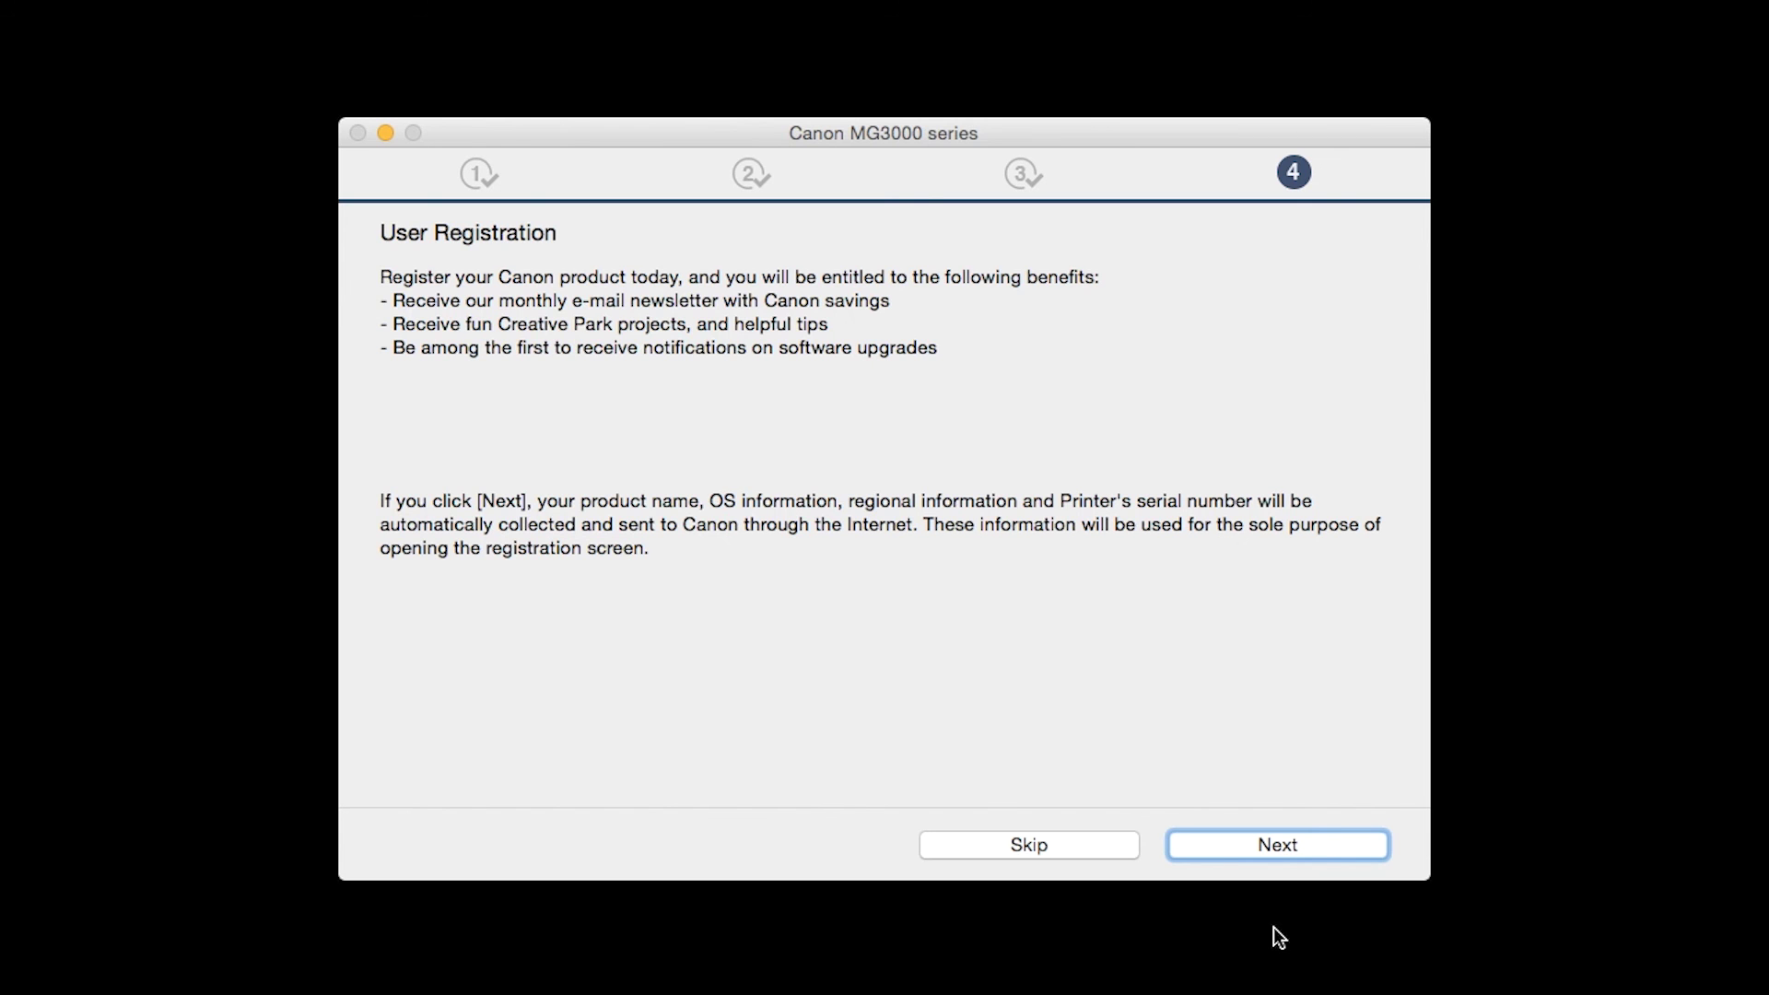
click(1262, 846)
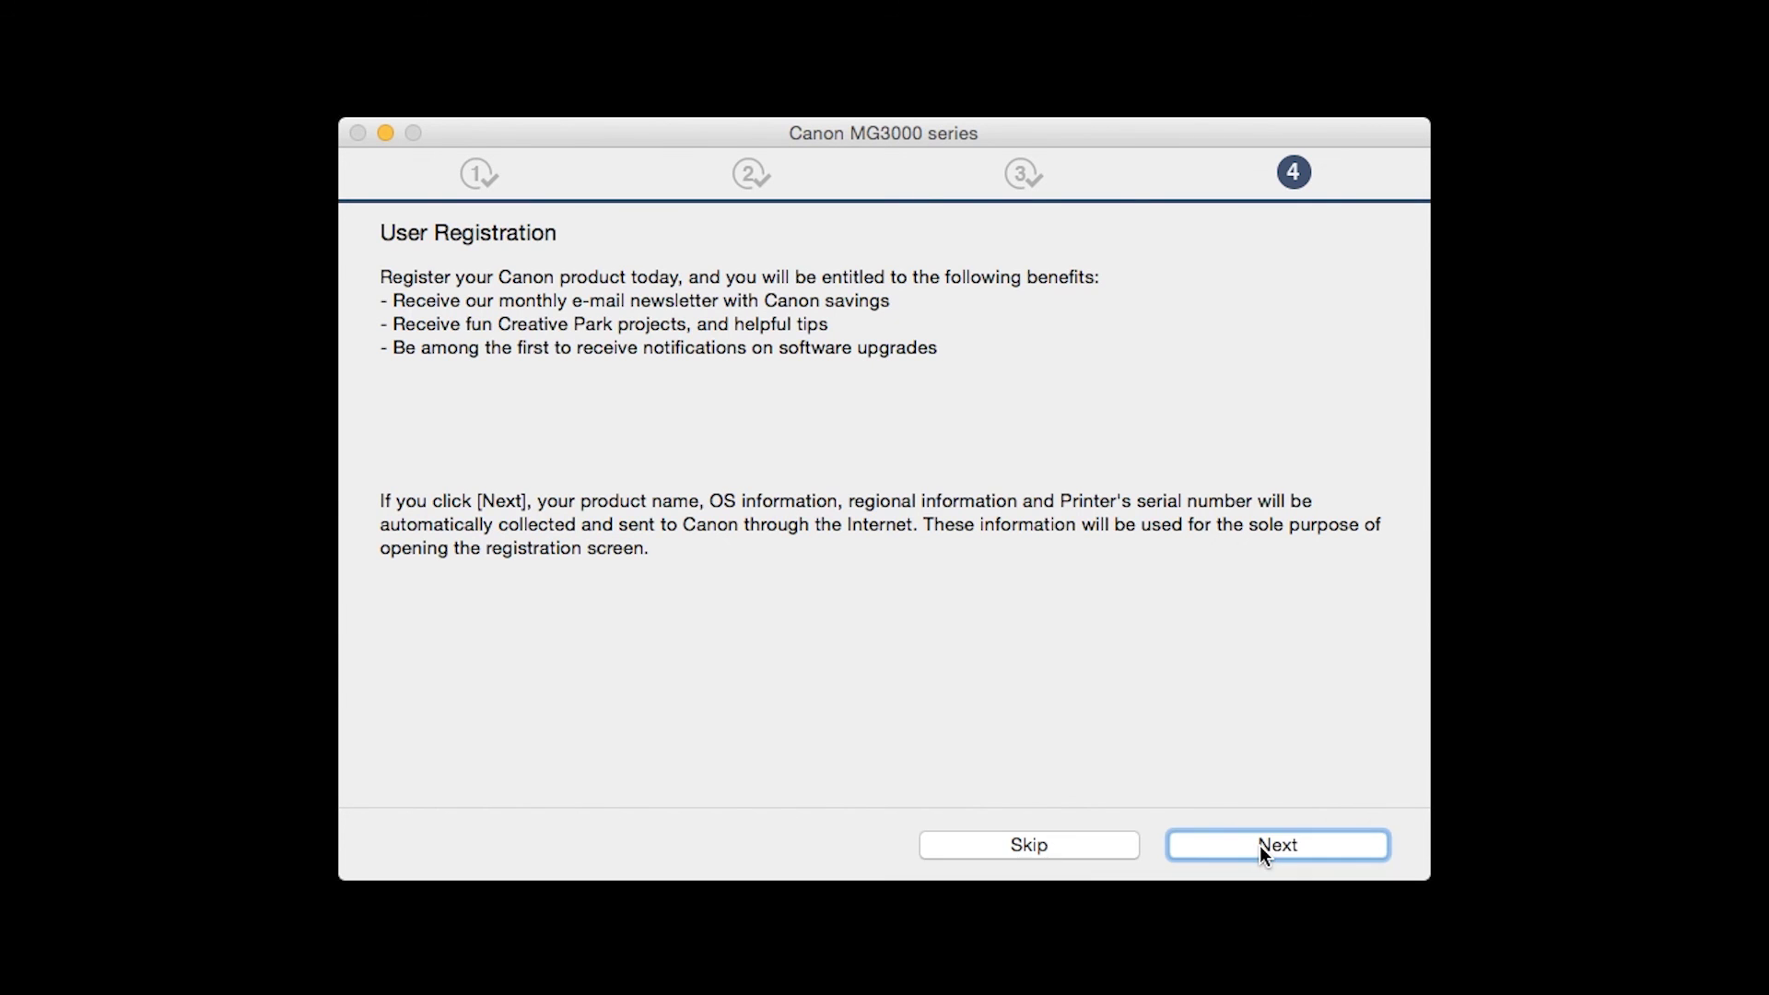